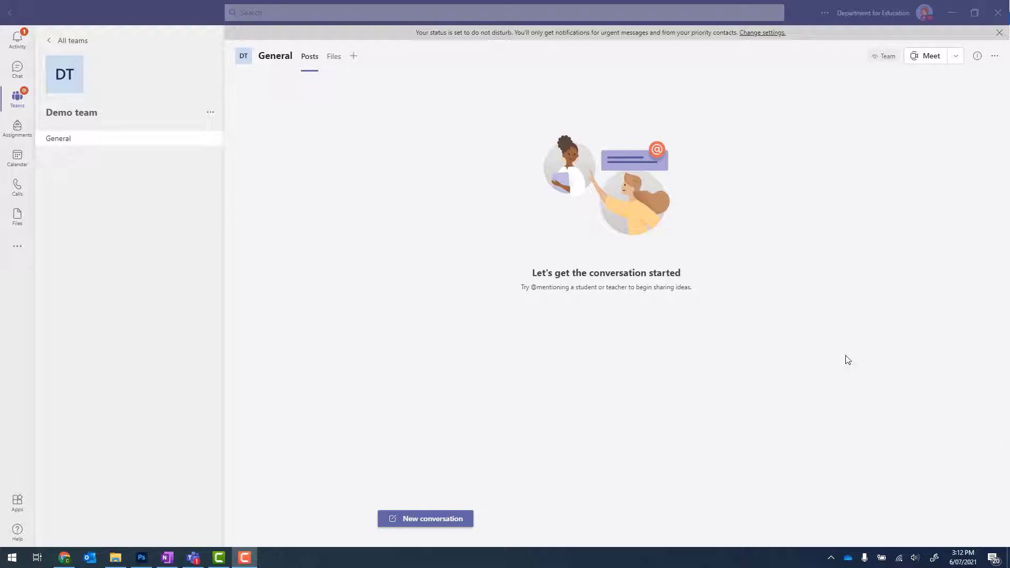
# Show the Files tab of the Demo team's General channel.
pyautogui.click(334, 58)
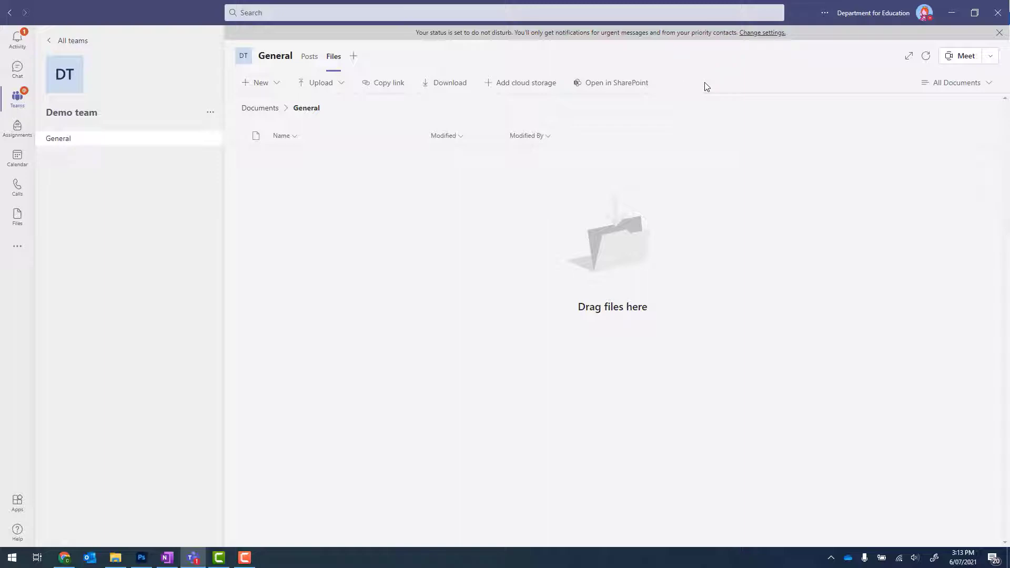
# Open the channel library in SharePoint and go to the site's Site settings.
pyautogui.click(605, 87)
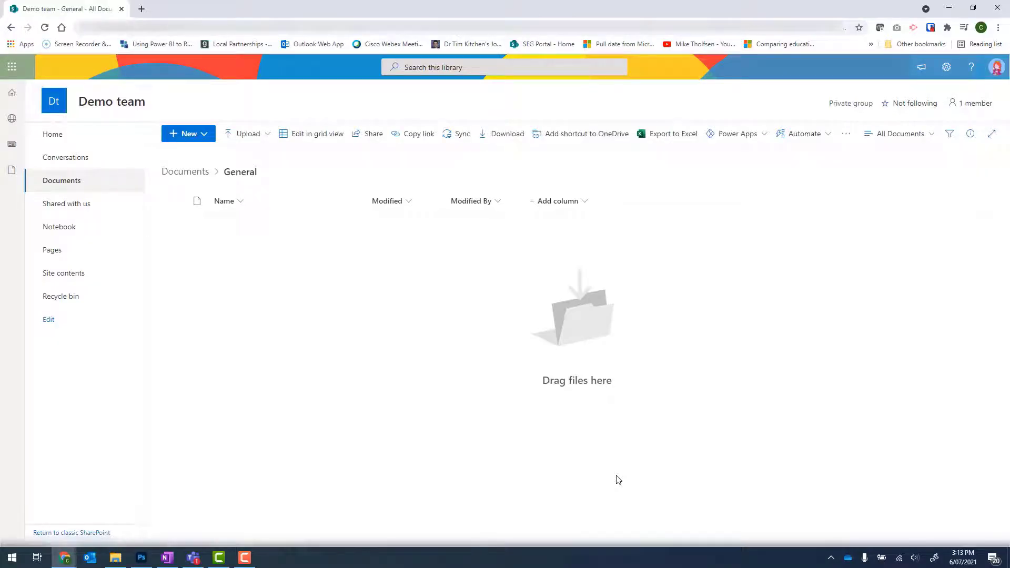
pyautogui.click(72, 276)
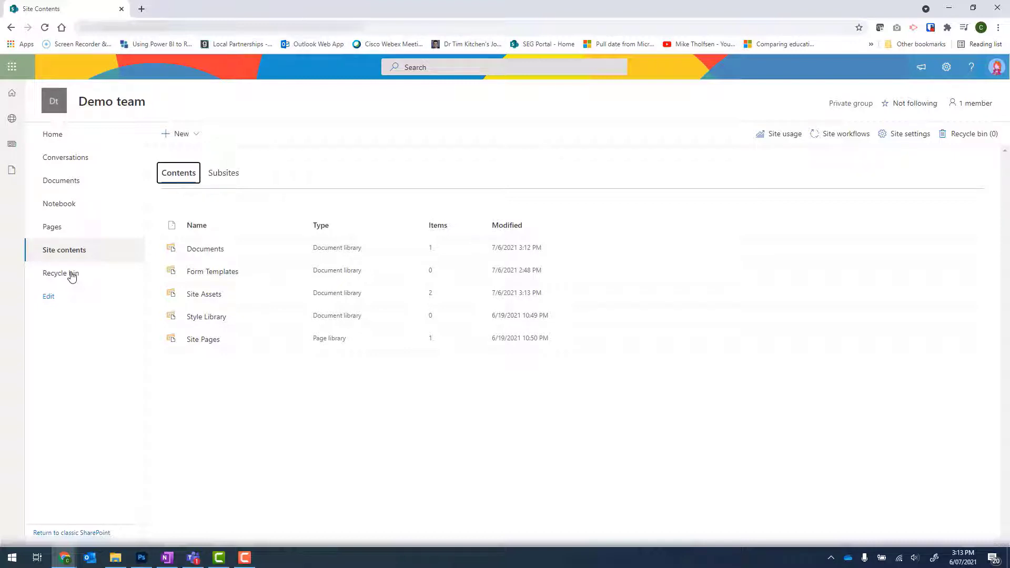
pyautogui.click(906, 141)
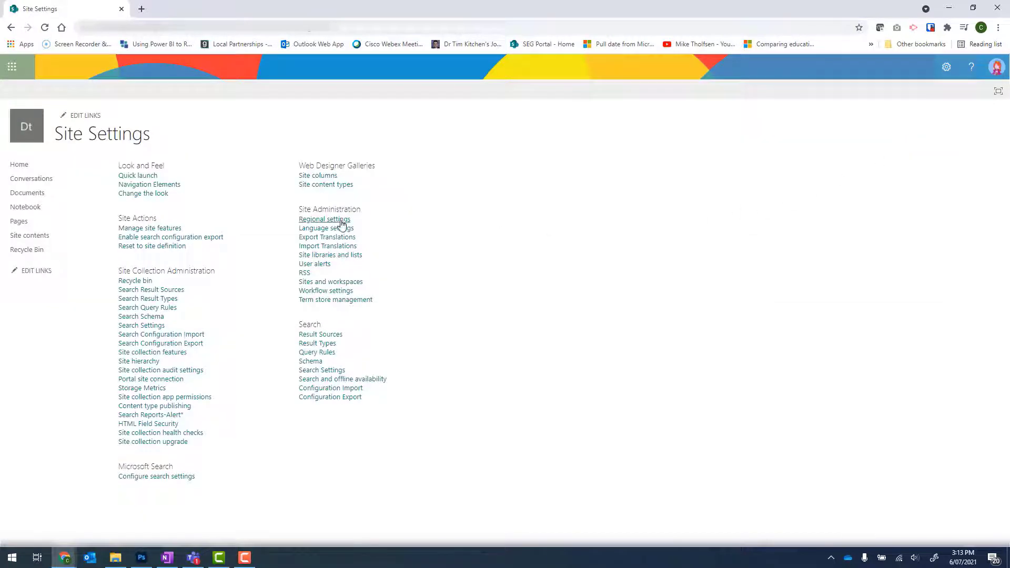
# Set the site's regional locale to English (Australia) and save the settings.
pyautogui.click(337, 221)
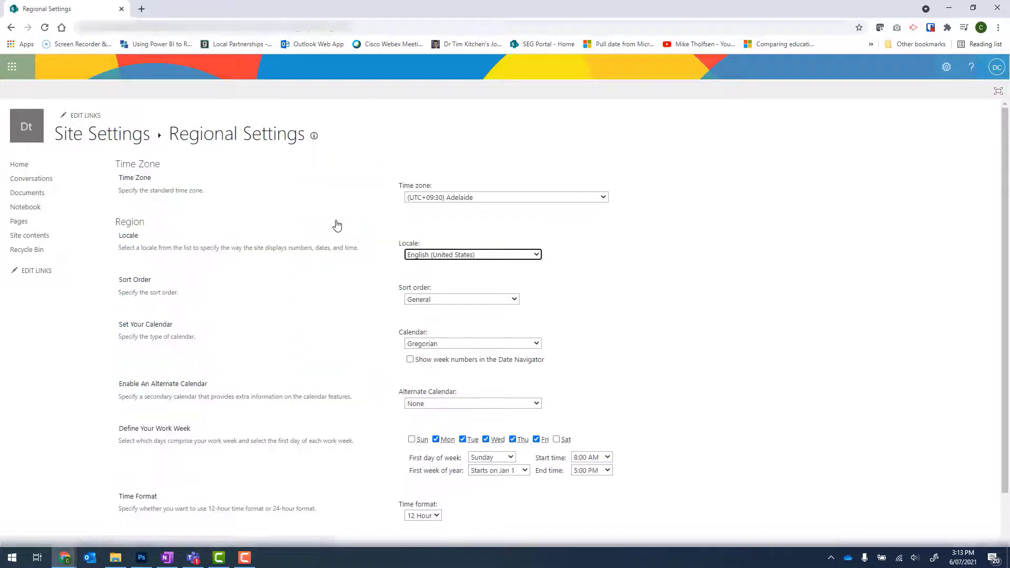
pyautogui.click(426, 258)
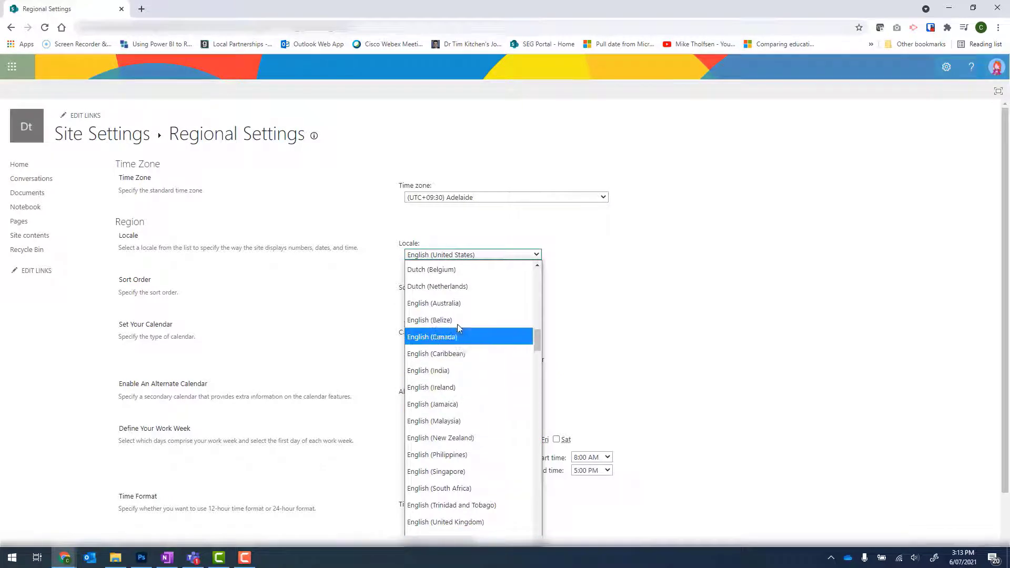
pyautogui.click(468, 303)
pyautogui.click(721, 284)
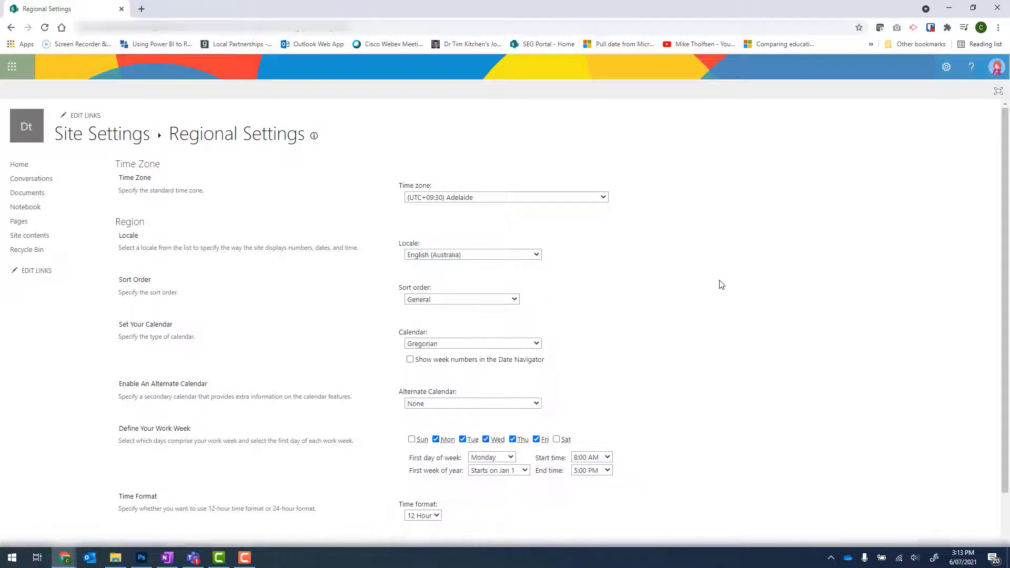
pyautogui.scroll(-1, 721, 284)
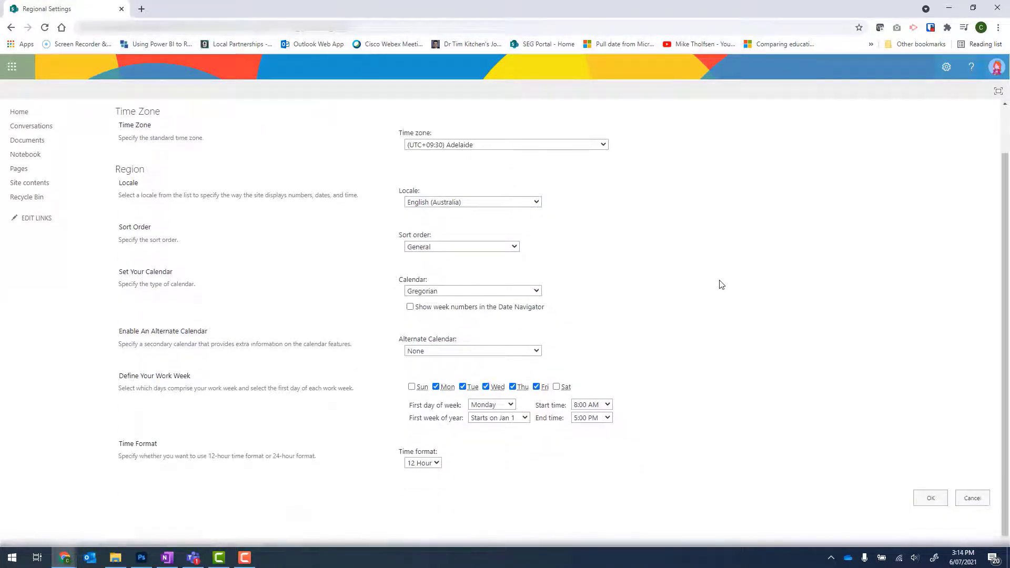
pyautogui.click(918, 500)
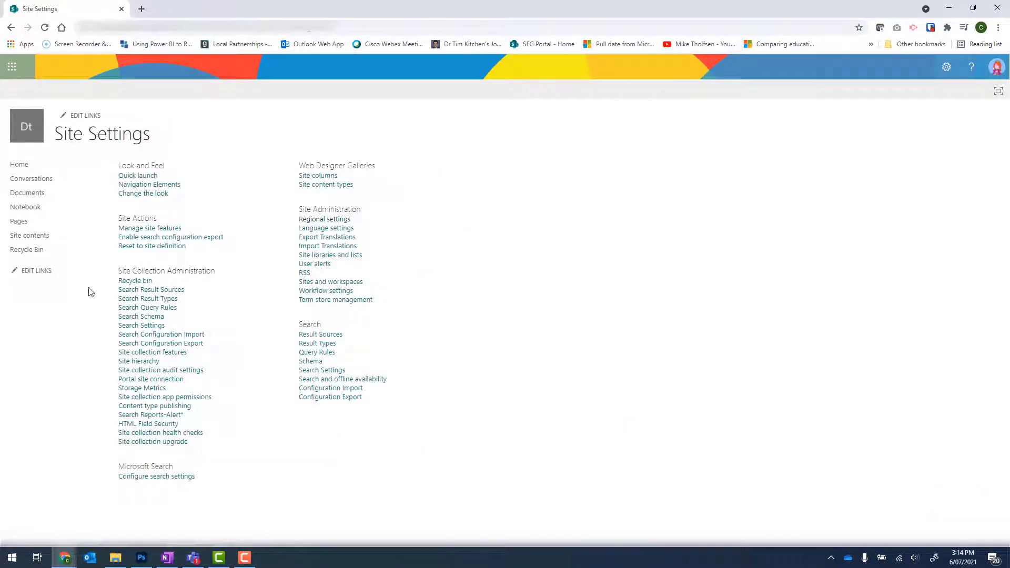
# From Site contents, search the classic addable apps for 'cal'.
pyautogui.click(34, 240)
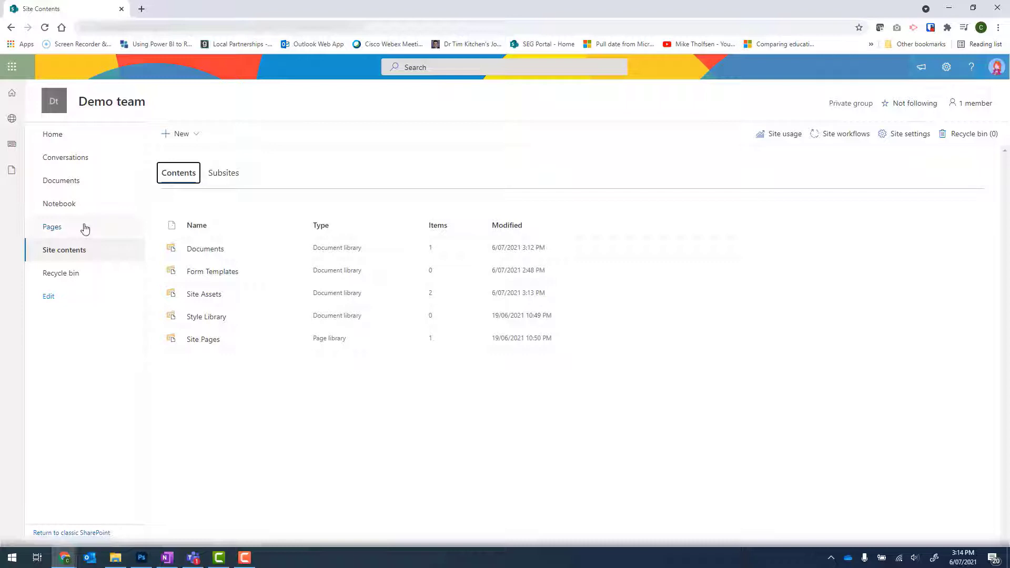
pyautogui.click(182, 135)
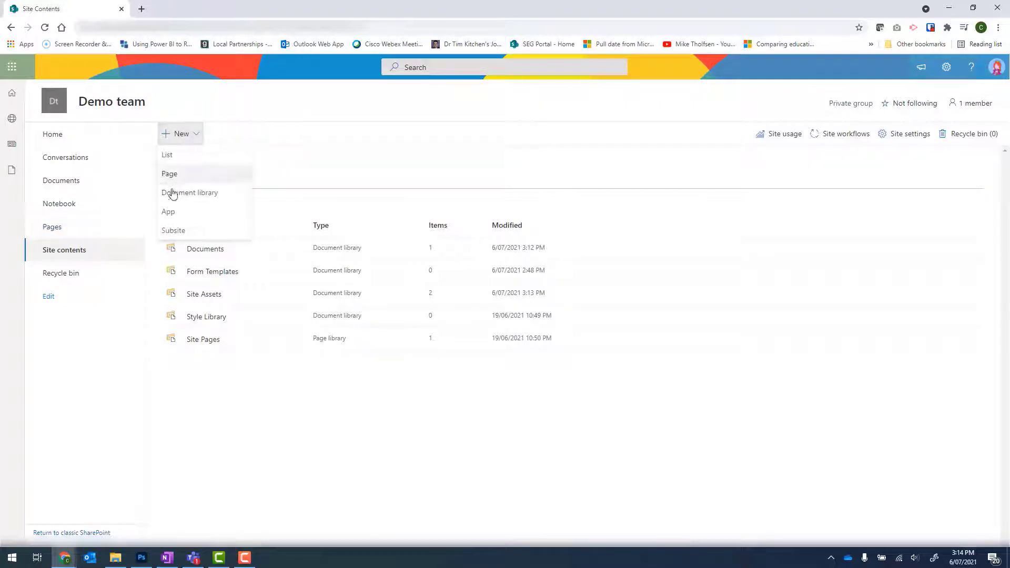
pyautogui.click(187, 213)
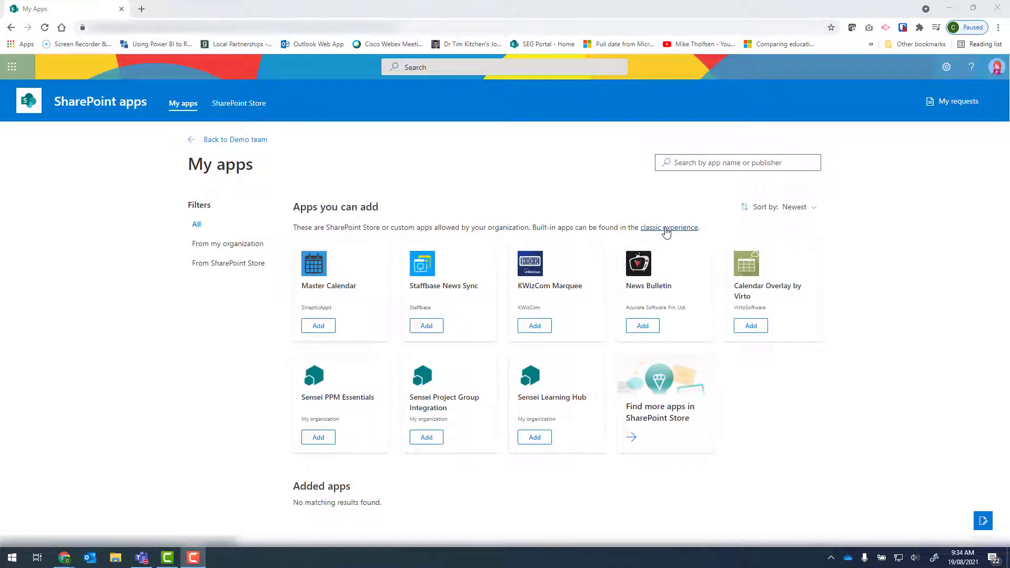
pyautogui.click(665, 229)
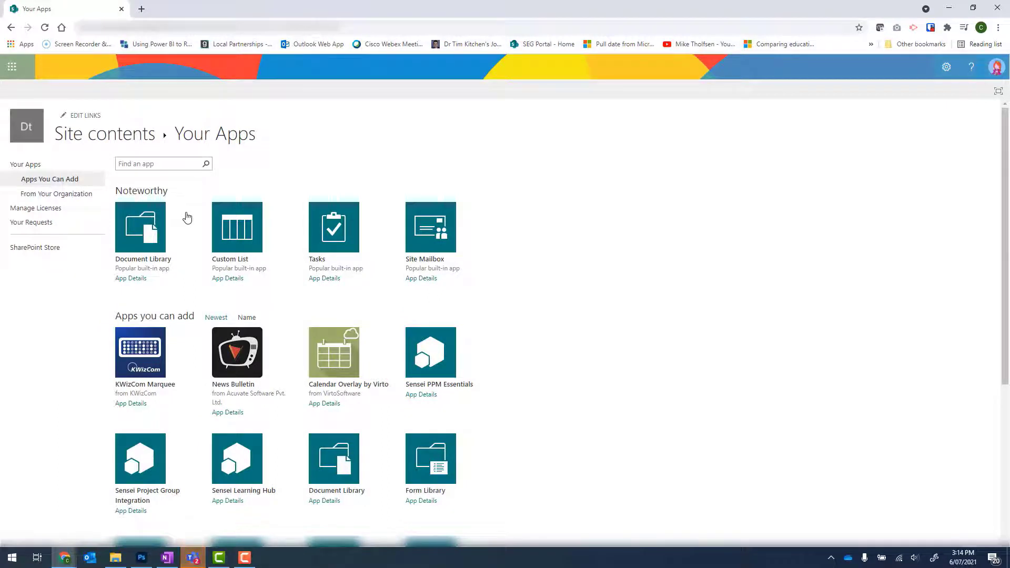
pyautogui.click(172, 160)
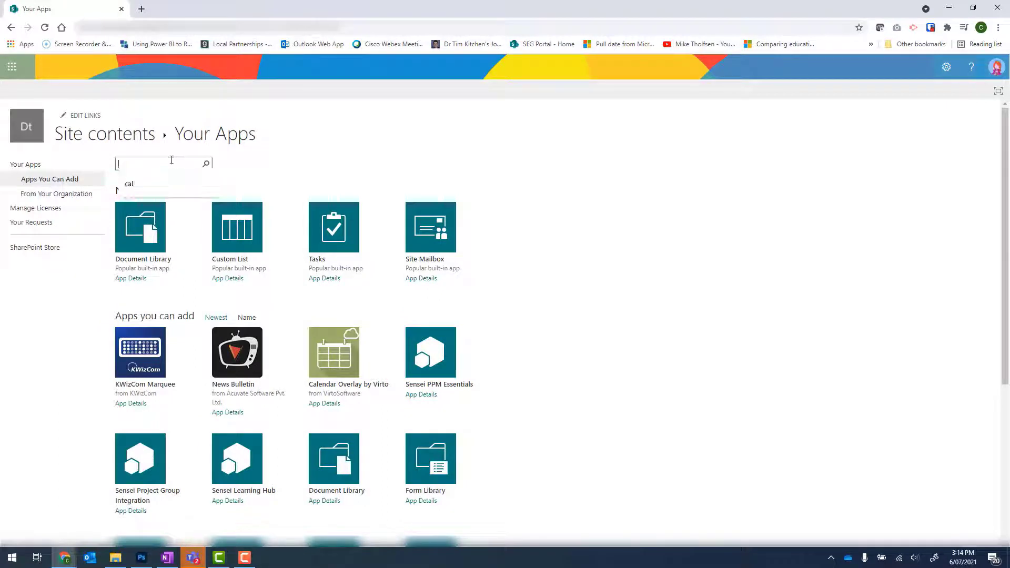
pyautogui.write('cal')
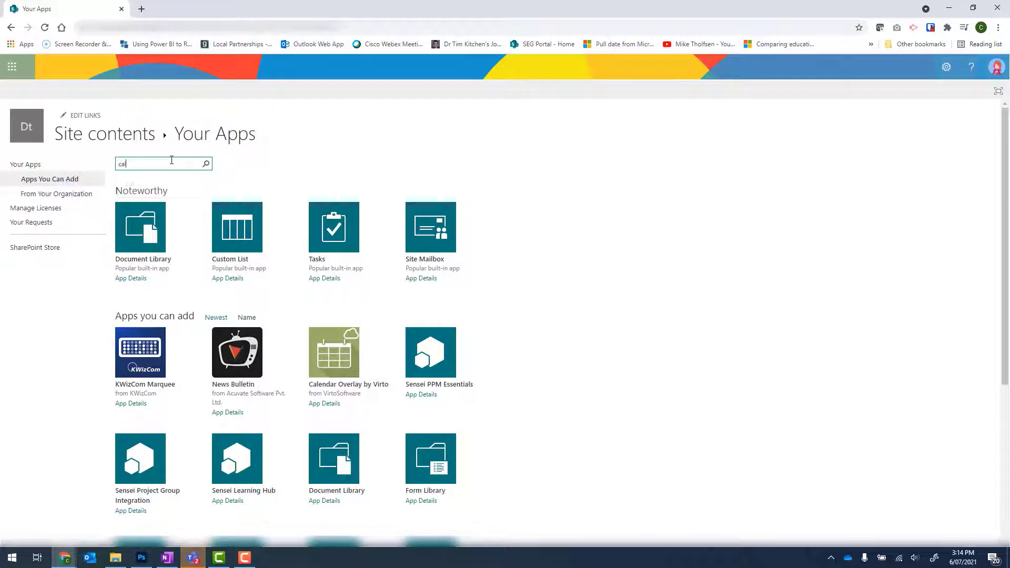
pyautogui.press('Return')
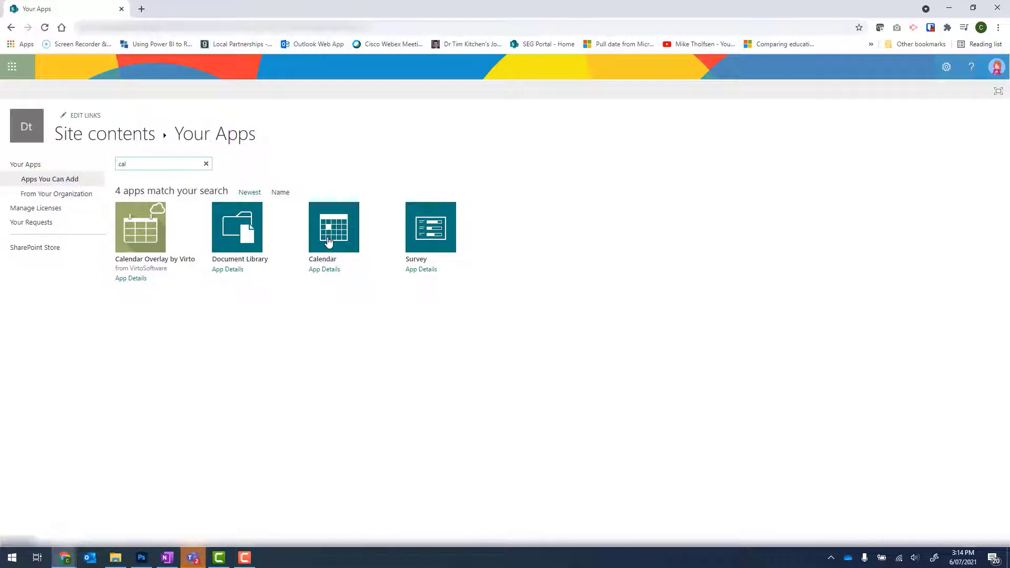
# Create a built-in Calendar app named 'Partnership Calendar'.
pyautogui.click(329, 241)
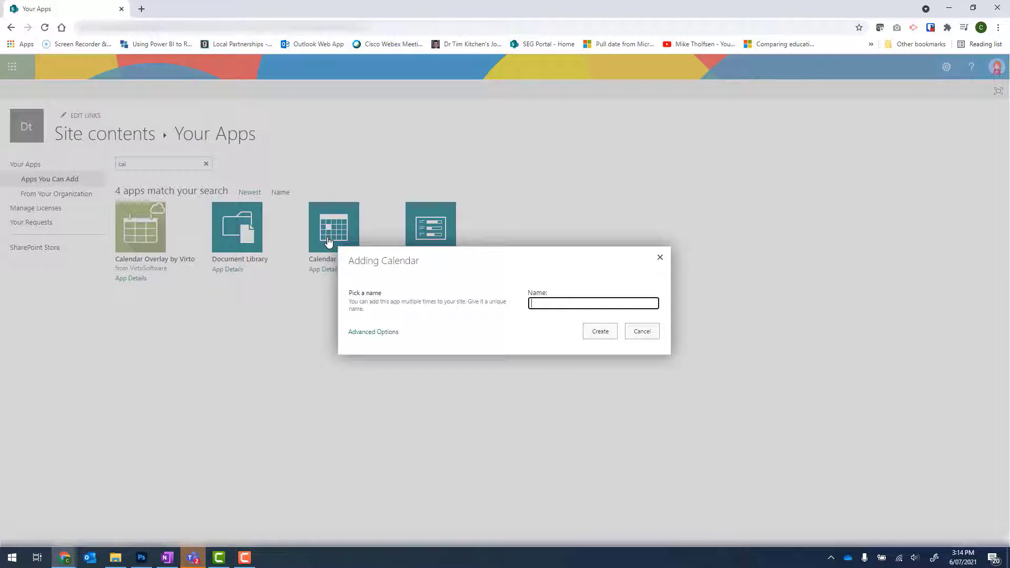
pyautogui.write('Partnersih')
pyautogui.write('p Calendar')
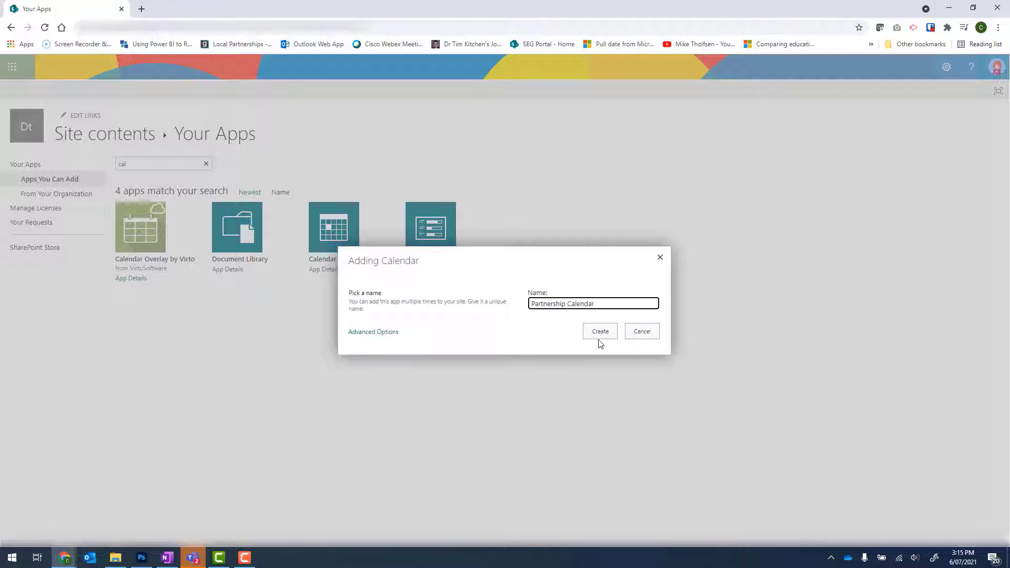
pyautogui.click(598, 338)
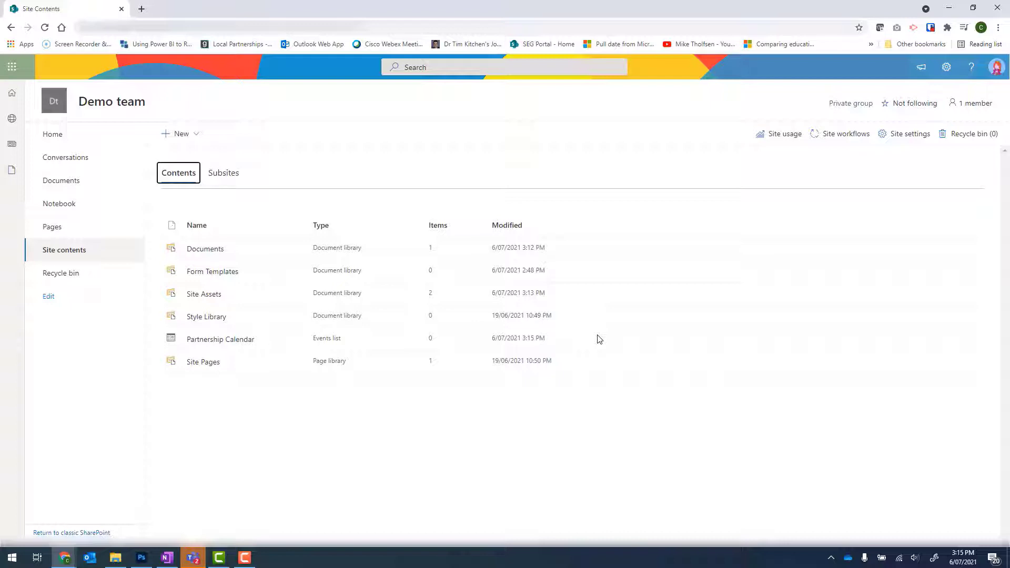
# Add a Calendar app named 'Primary' via the 'cal' app search.
pyautogui.click(183, 138)
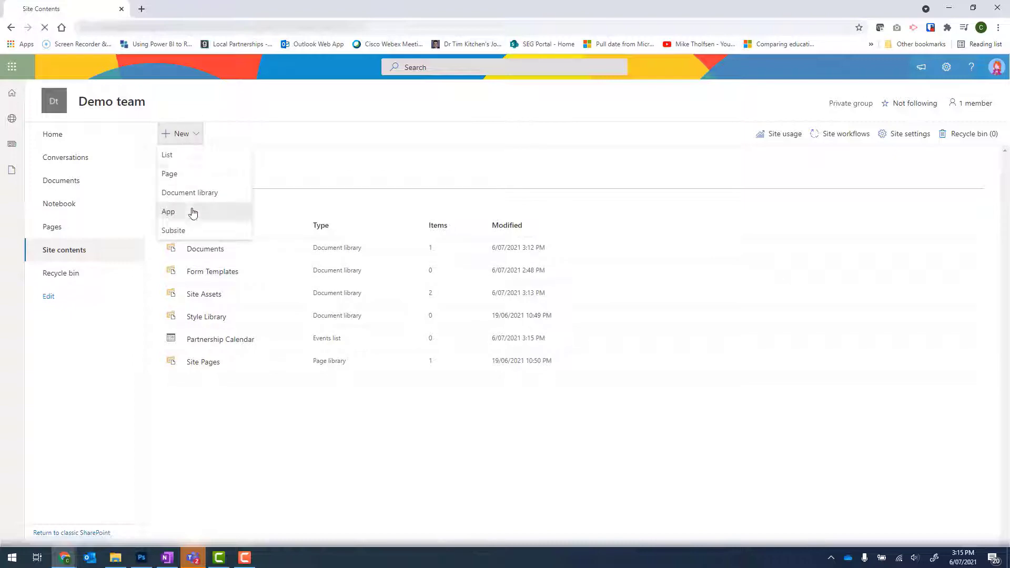
pyautogui.click(194, 211)
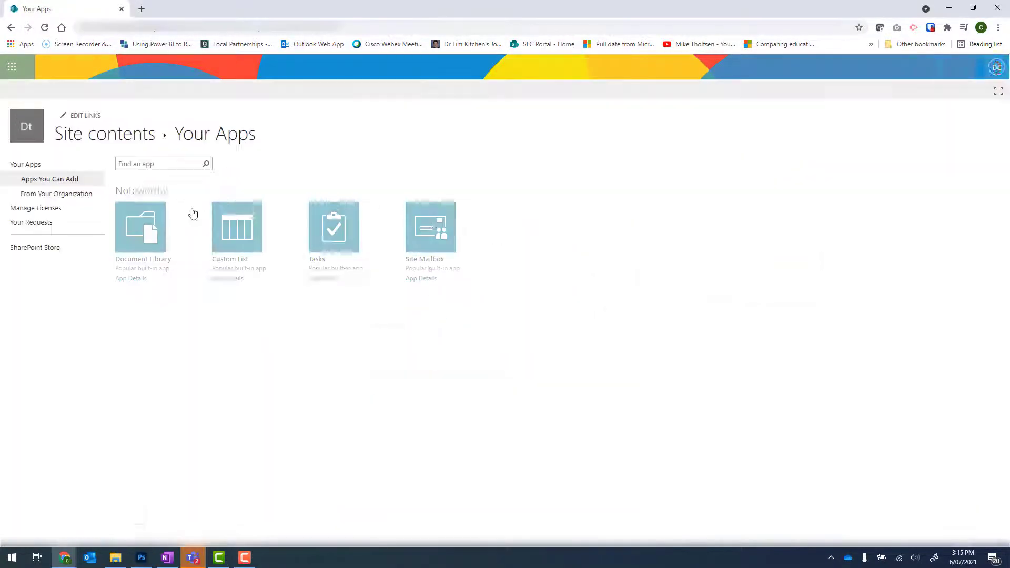
pyautogui.click(153, 164)
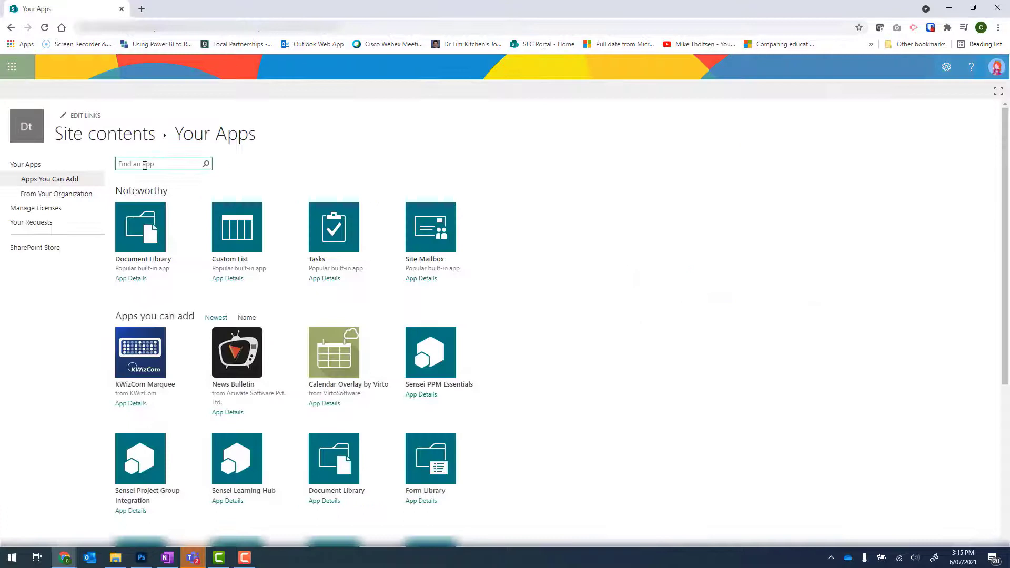
pyautogui.write('cal')
pyautogui.click(205, 164)
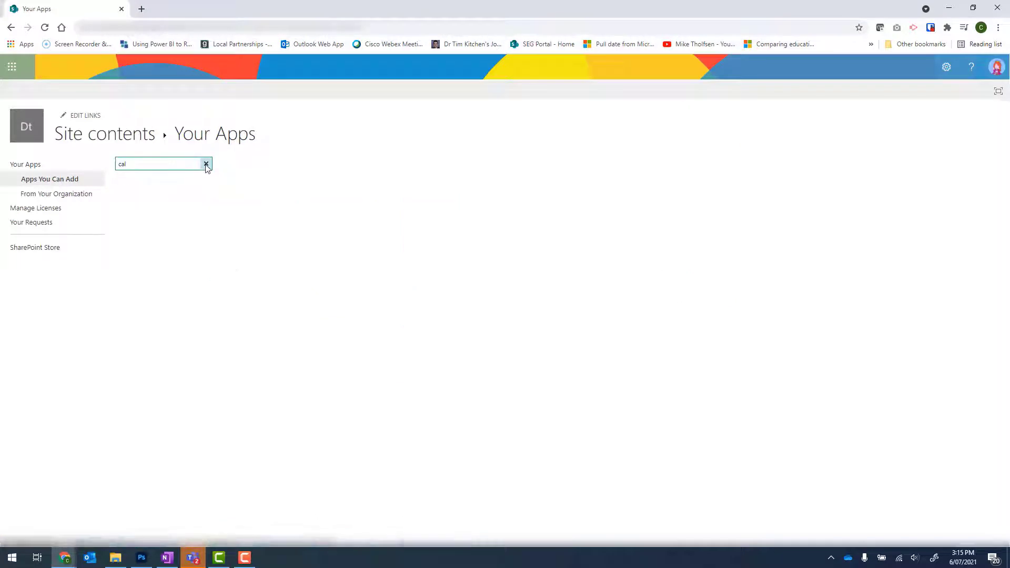
pyautogui.click(337, 231)
pyautogui.write('Primary')
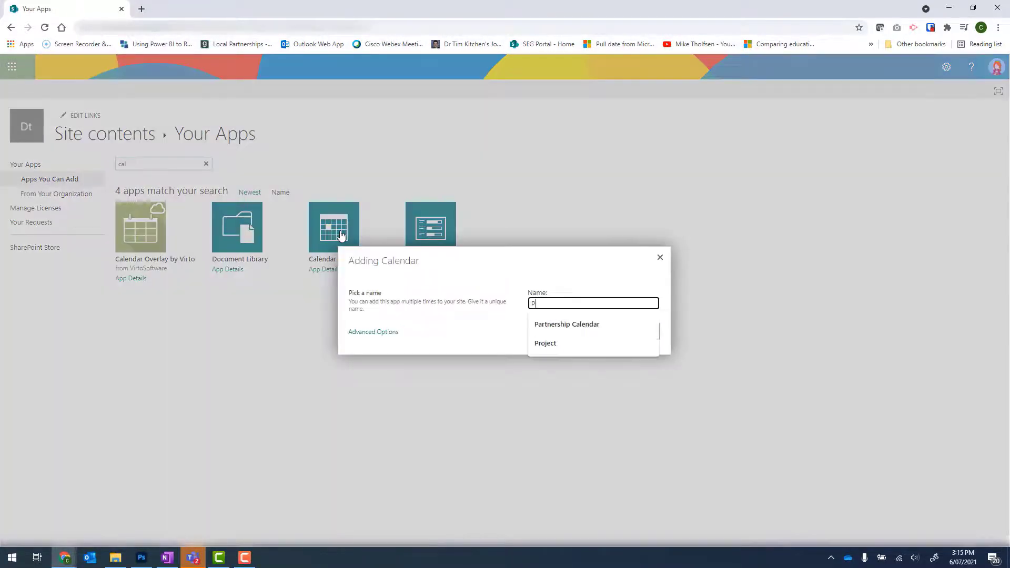
pyautogui.click(599, 332)
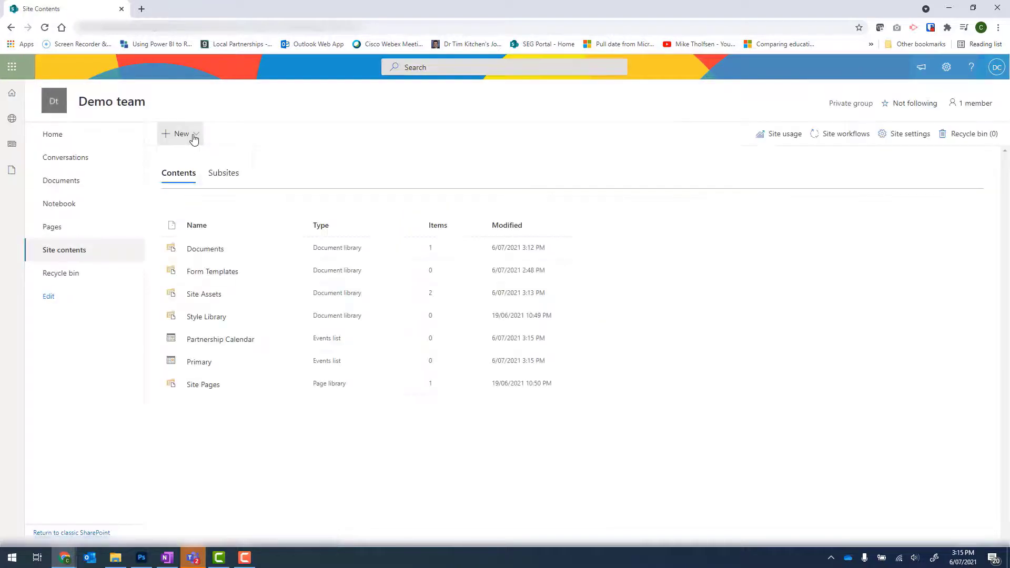
# Add another Calendar named 'Early Childhood', then close the Primary calendar tab.
pyautogui.click(191, 136)
pyautogui.click(184, 221)
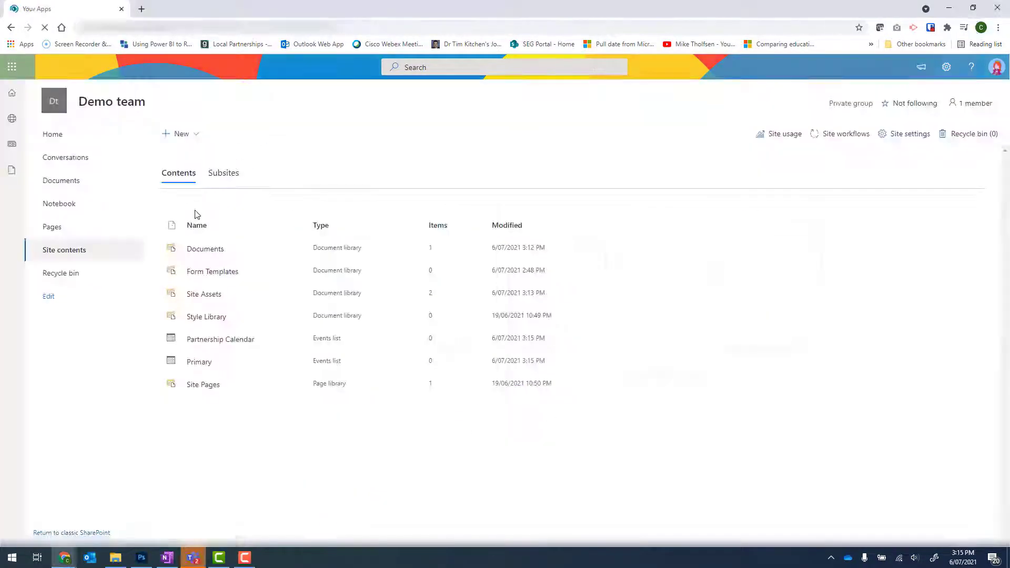
pyautogui.click(174, 163)
pyautogui.write('cal')
pyautogui.press('Return')
pyautogui.click(334, 227)
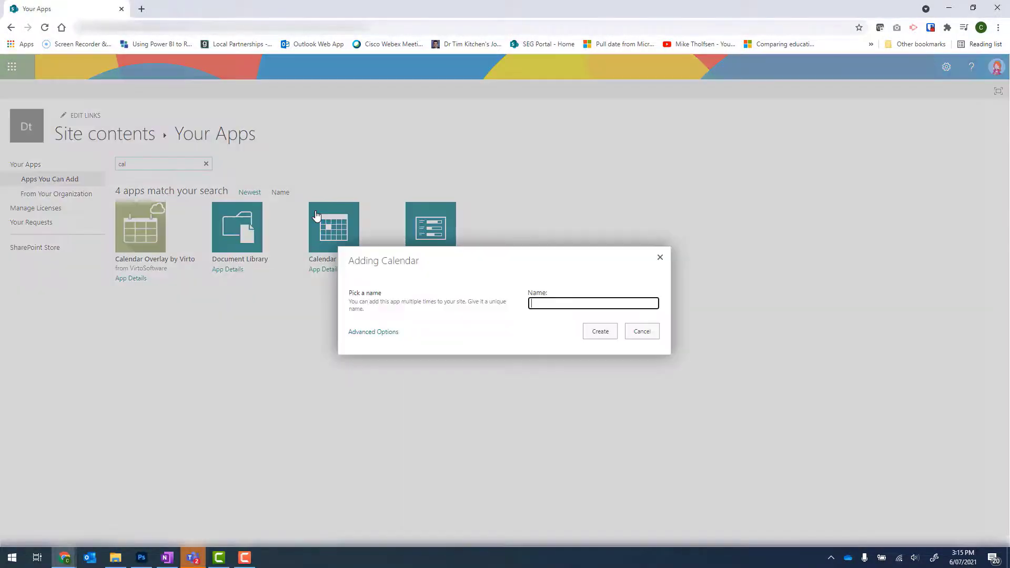
pyautogui.write('Early Childhood')
pyautogui.click(598, 332)
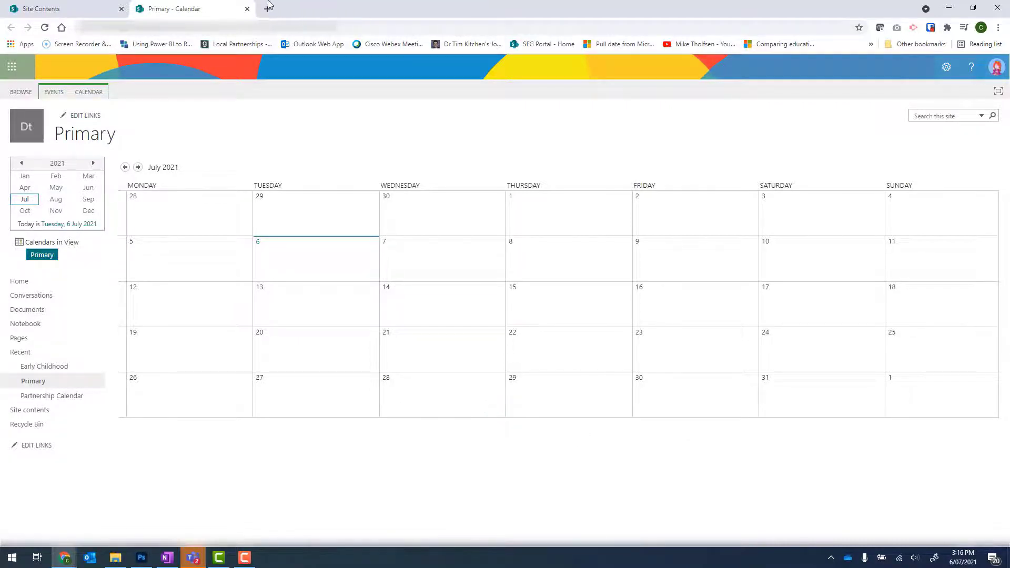
pyautogui.click(247, 9)
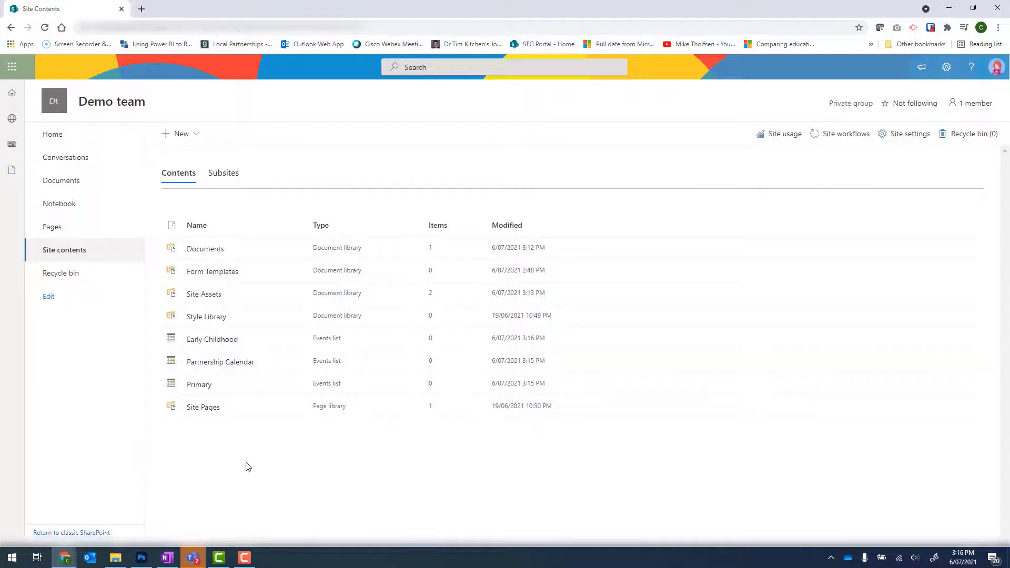
# Set the Early Childhood Calendar view's default scope to Week.
pyautogui.rightClick(214, 342)
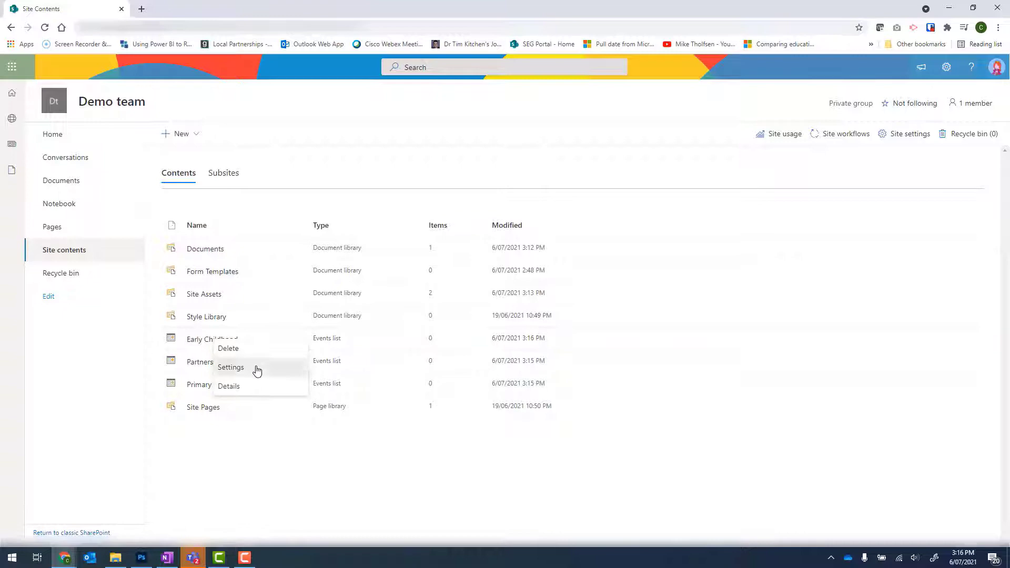
pyautogui.click(258, 369)
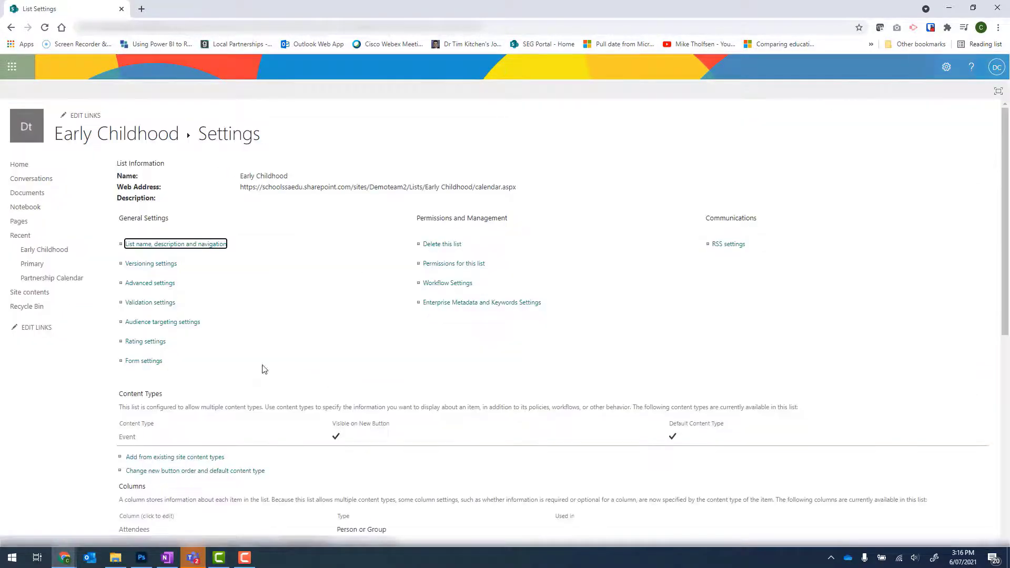
pyautogui.scroll(-6, 263, 368)
pyautogui.scroll(-2, 270, 365)
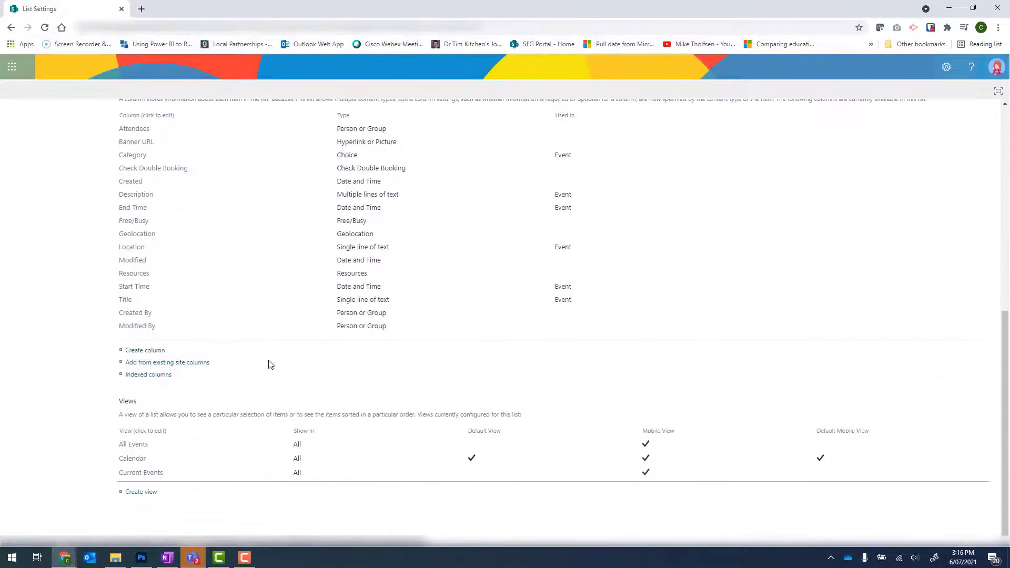
pyautogui.click(132, 459)
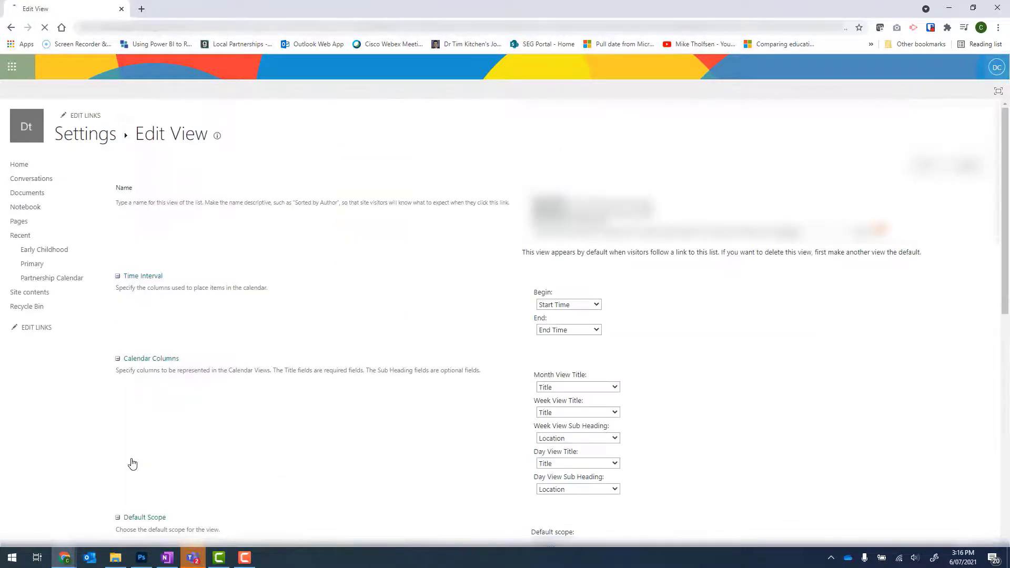
pyautogui.scroll(-2, 421, 372)
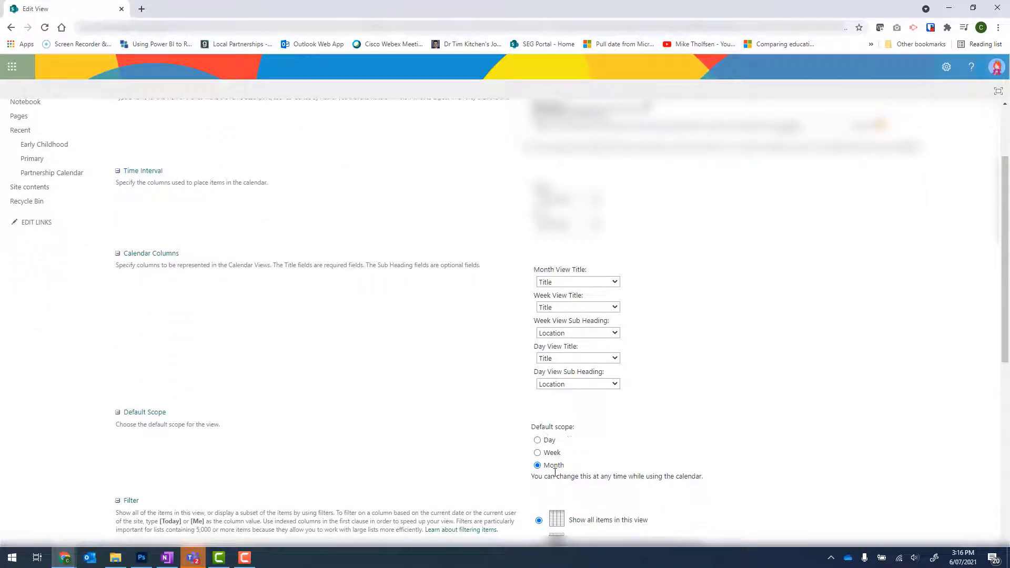
pyautogui.click(537, 452)
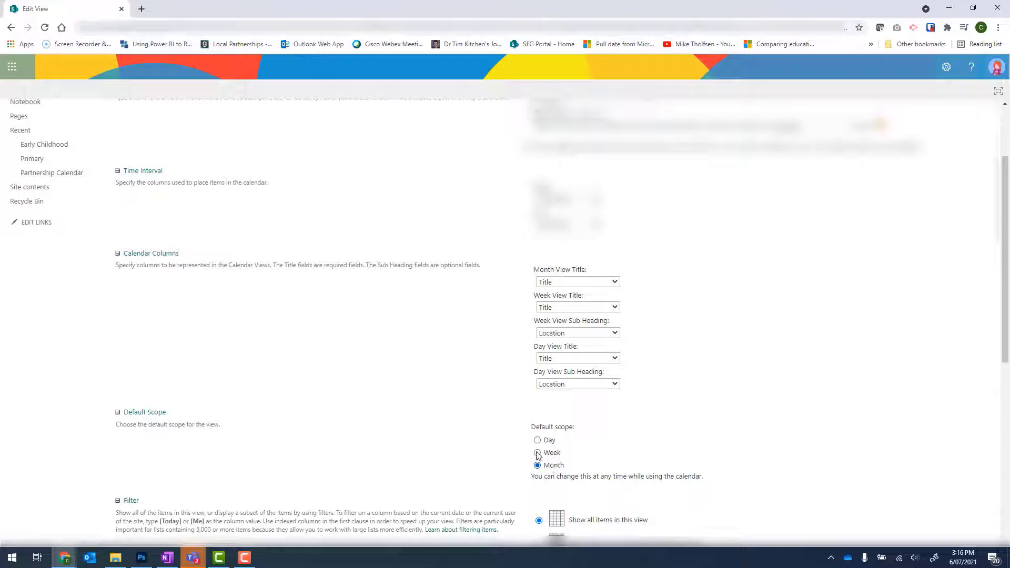
pyautogui.scroll(-7, 810, 407)
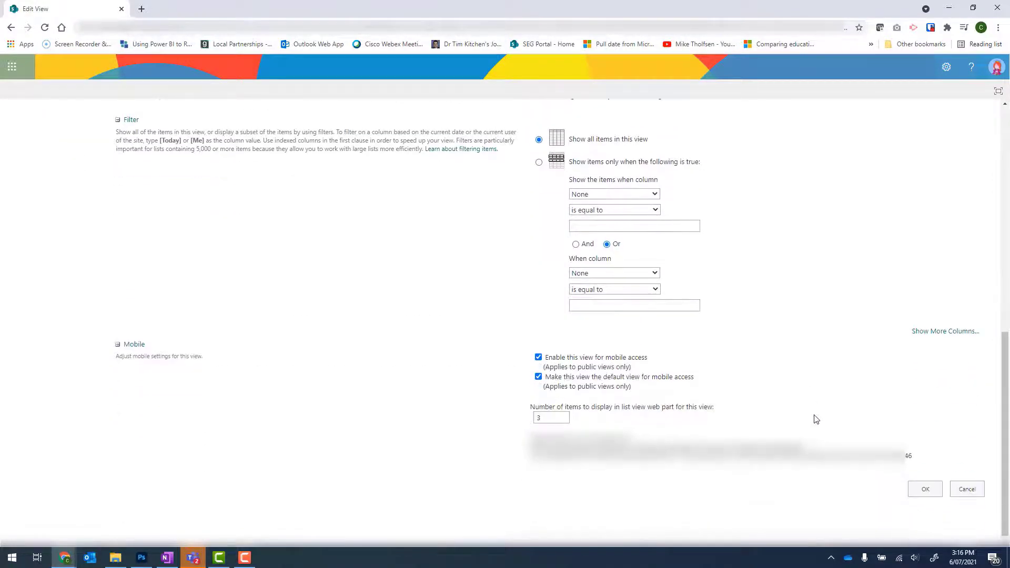
pyautogui.click(922, 490)
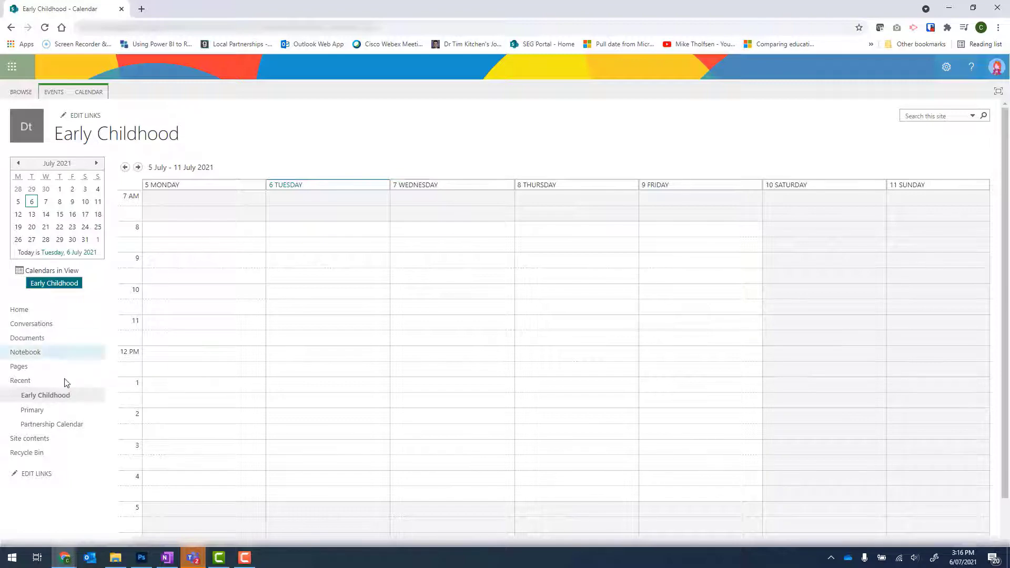
# Set the Partnership Calendar view's default scope to Week.
pyautogui.click(28, 440)
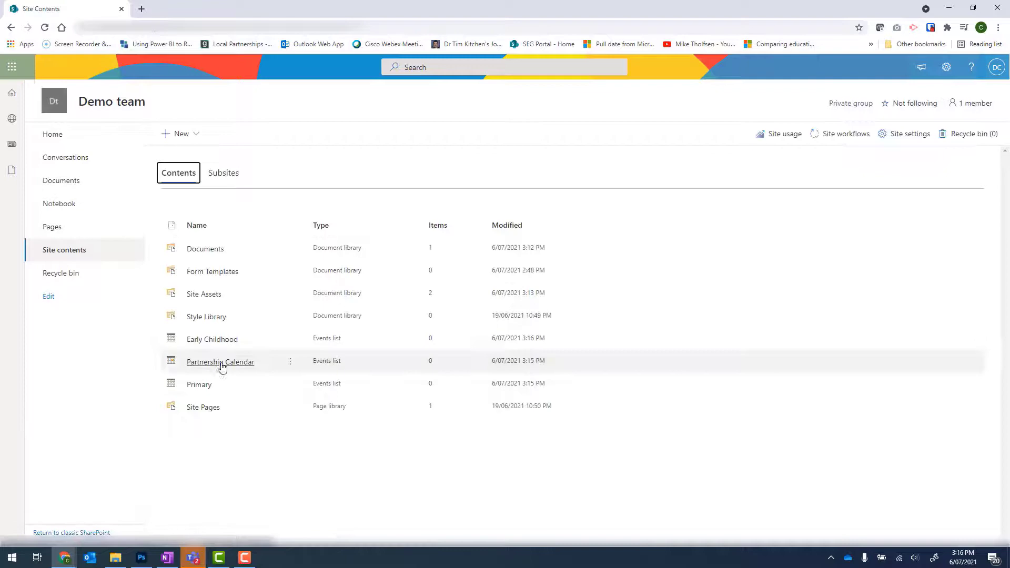
pyautogui.rightClick(220, 364)
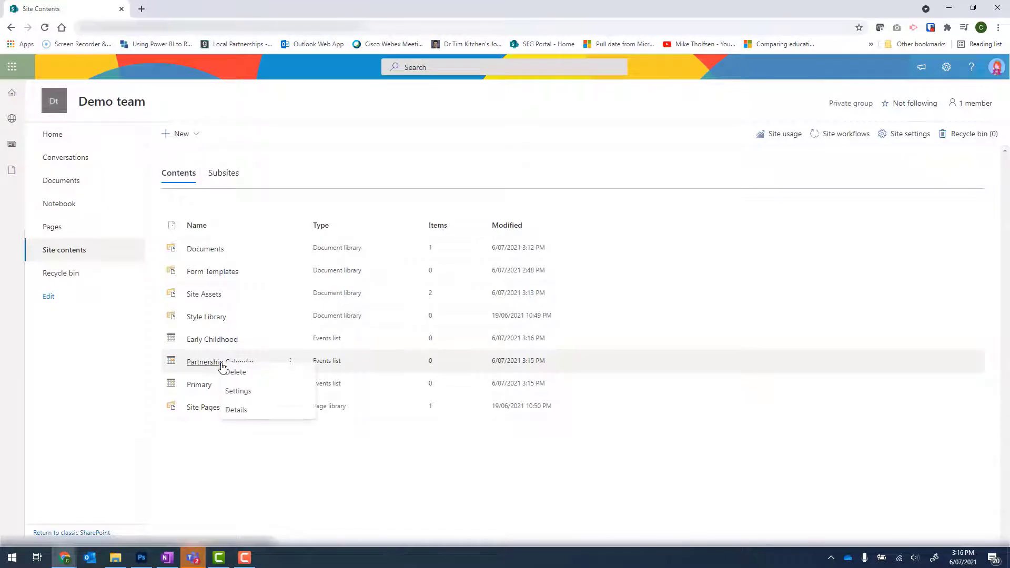
pyautogui.click(245, 396)
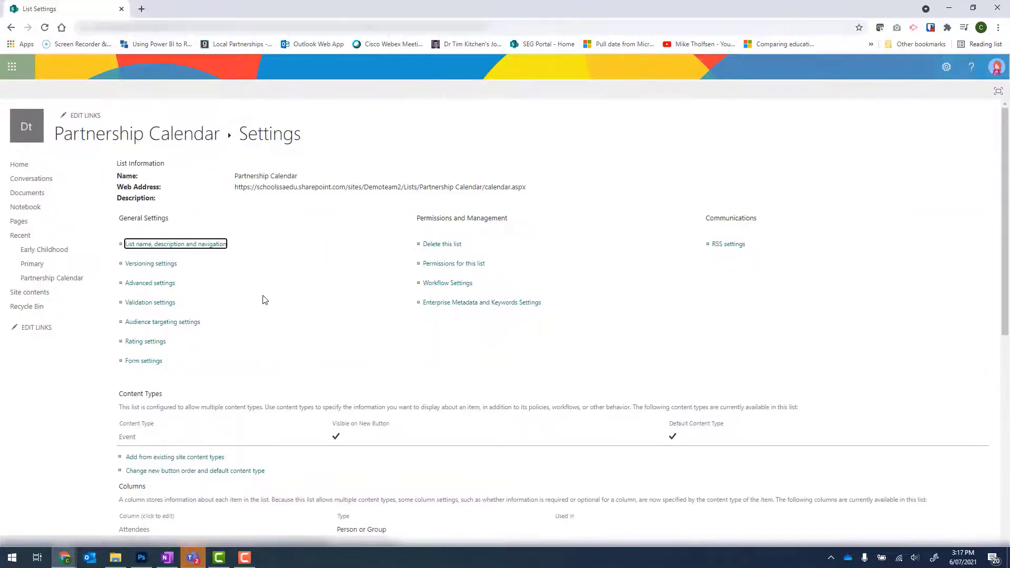
pyautogui.scroll(-8, 261, 298)
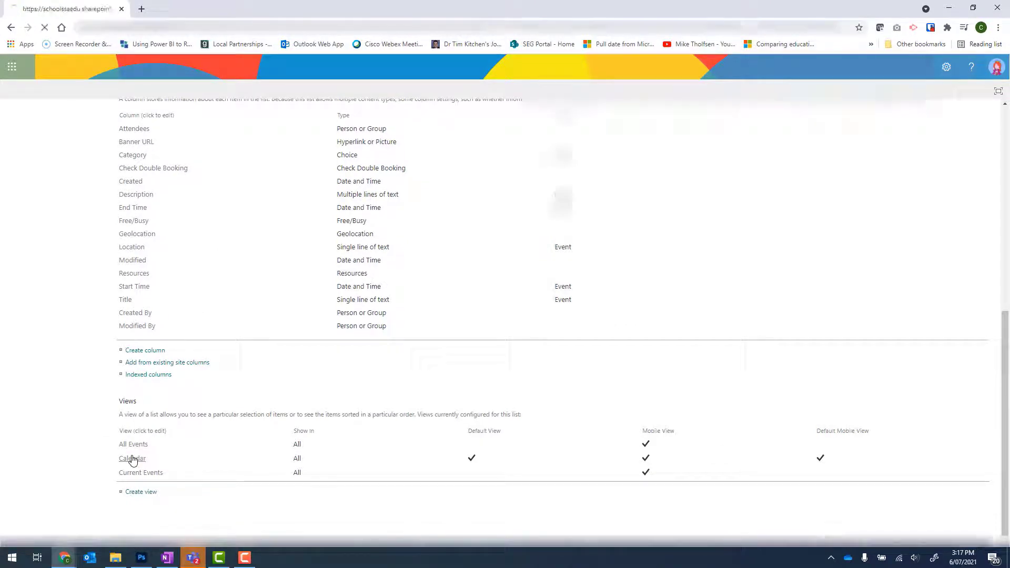
pyautogui.scroll(-3, 600, 358)
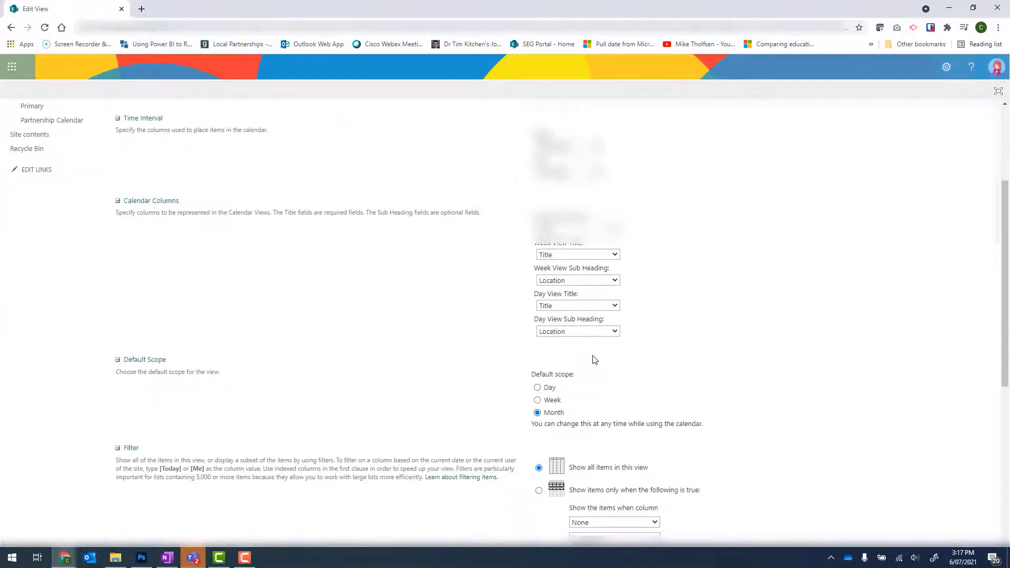
pyautogui.click(537, 401)
pyautogui.scroll(-6, 782, 399)
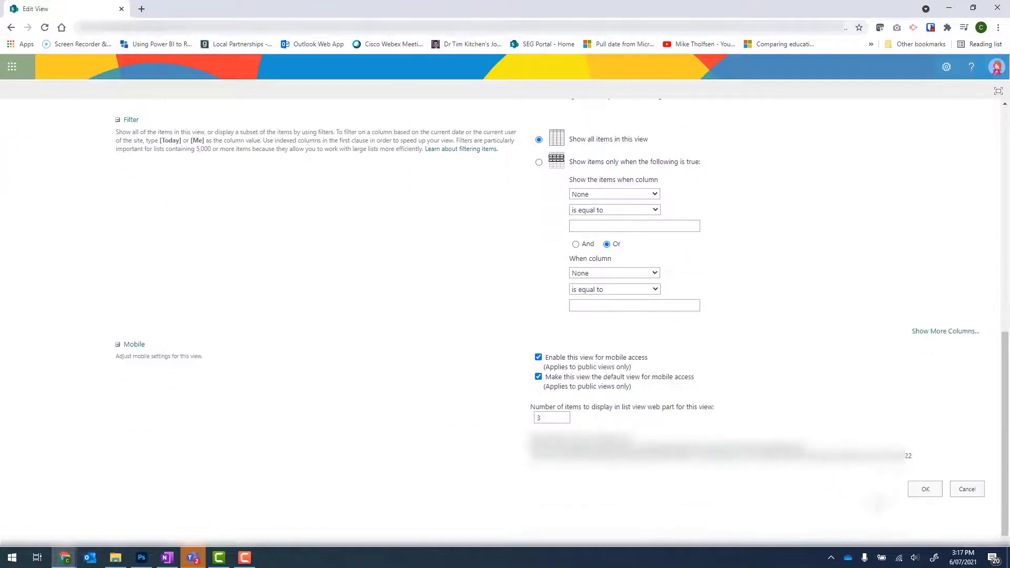
pyautogui.click(920, 488)
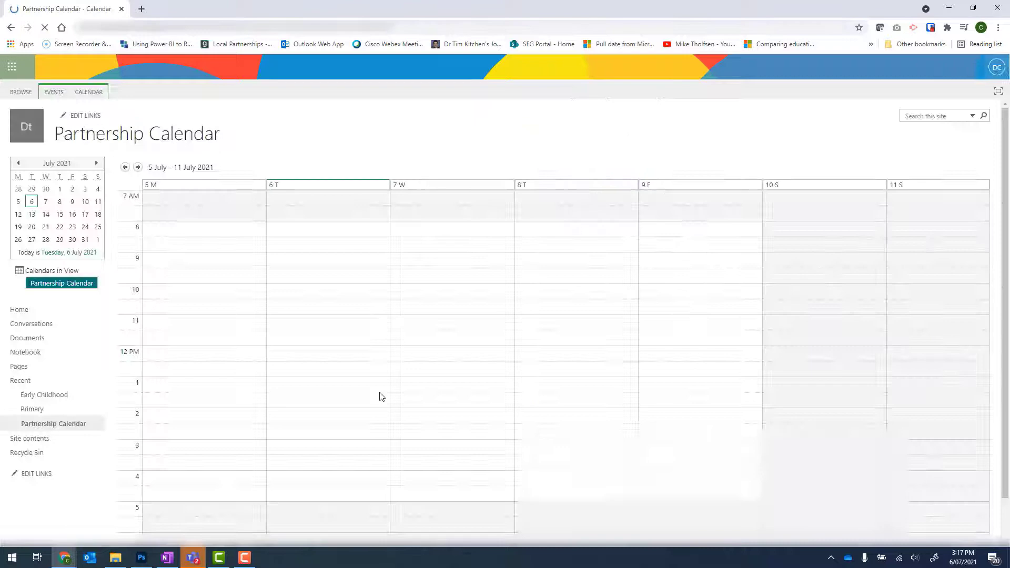
# Set the Primary Calendar view's default scope to Week and return to Site contents.
pyautogui.click(32, 438)
pyautogui.rightClick(193, 384)
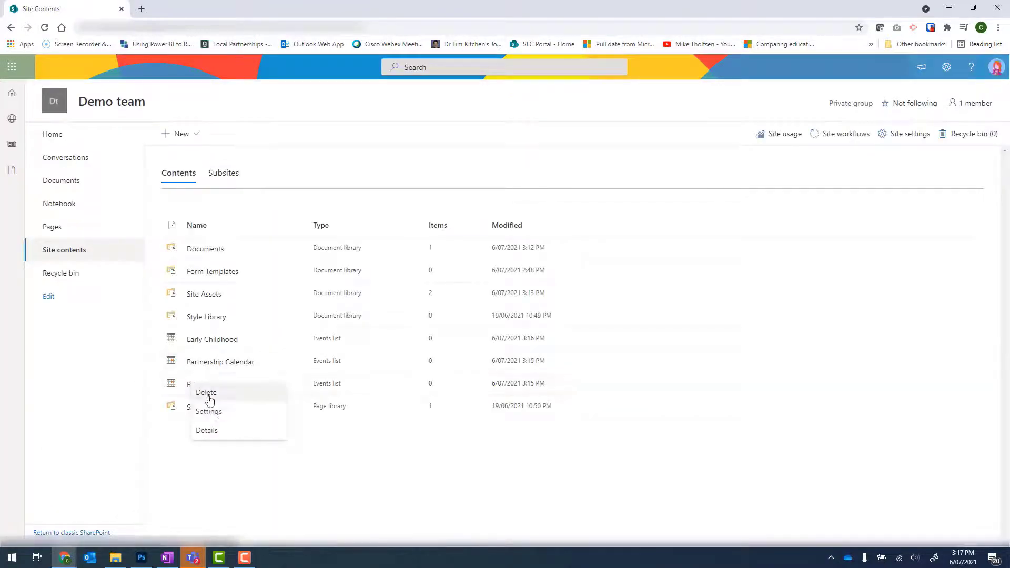
pyautogui.click(209, 411)
pyautogui.scroll(-10, 315, 368)
pyautogui.click(136, 460)
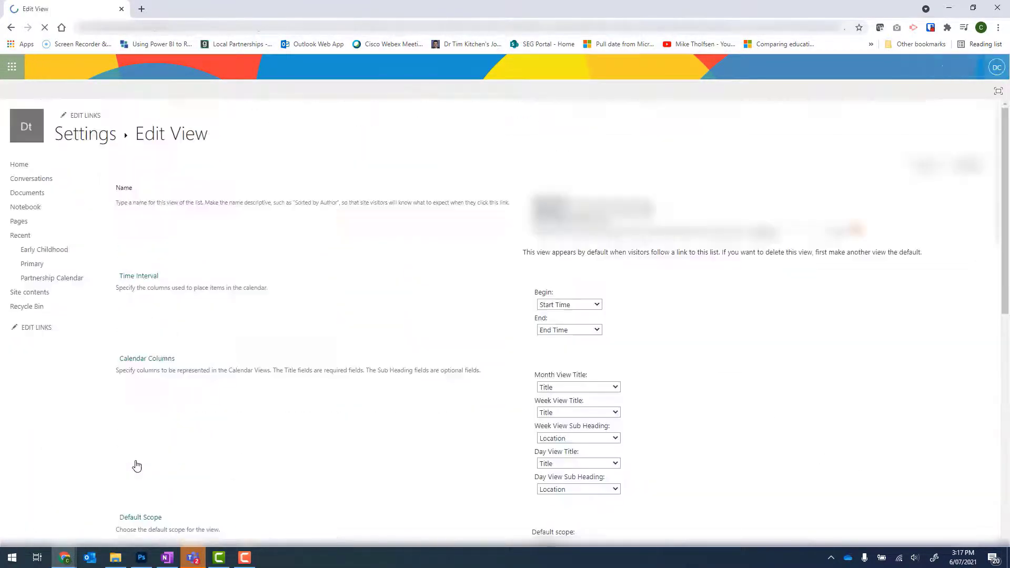
pyautogui.scroll(-10, 137, 465)
pyautogui.click(923, 488)
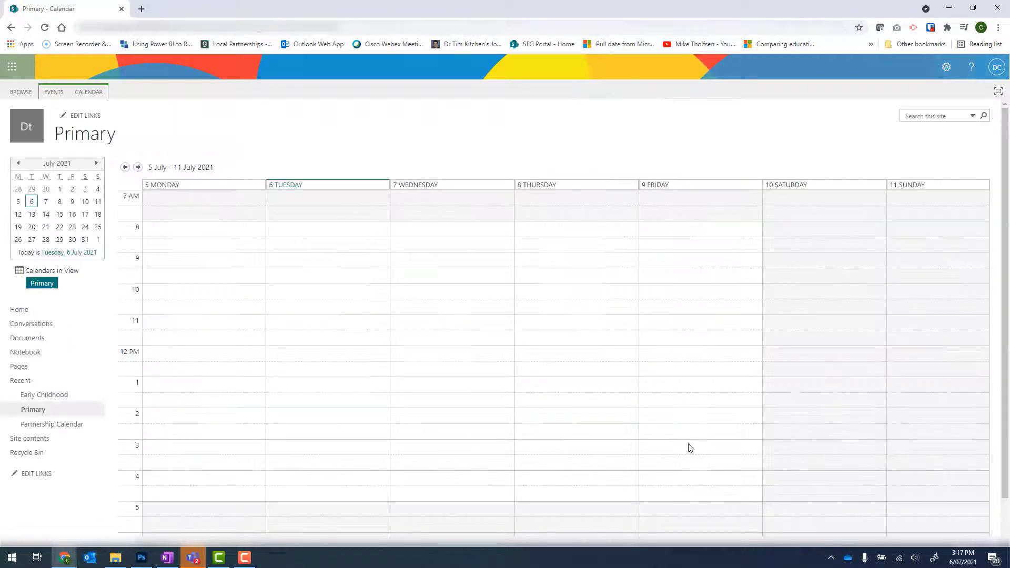
pyautogui.click(29, 438)
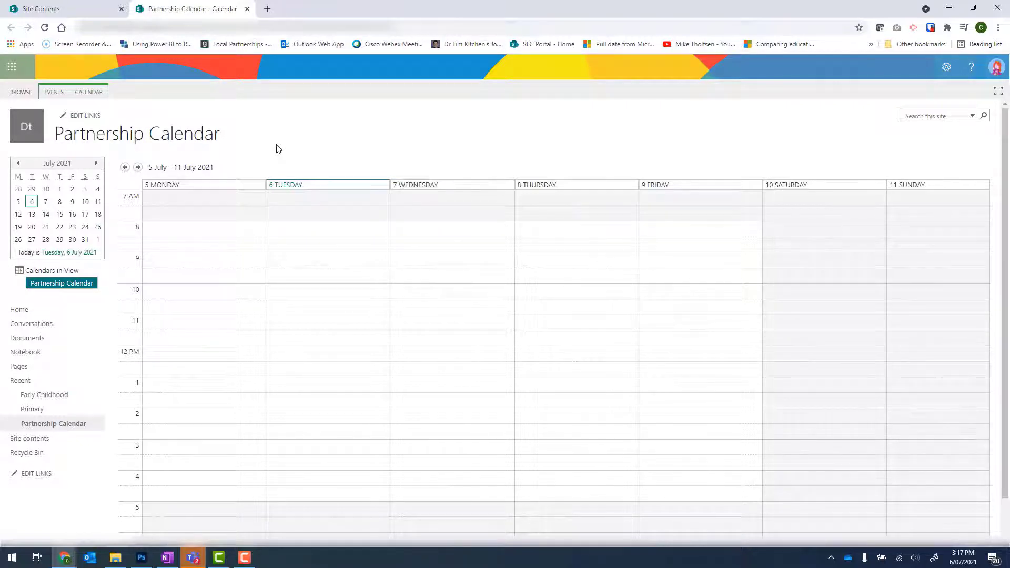
# Open Calendars Overlay from the Partnership Calendar's CALENDAR ribbon.
pyautogui.click(89, 94)
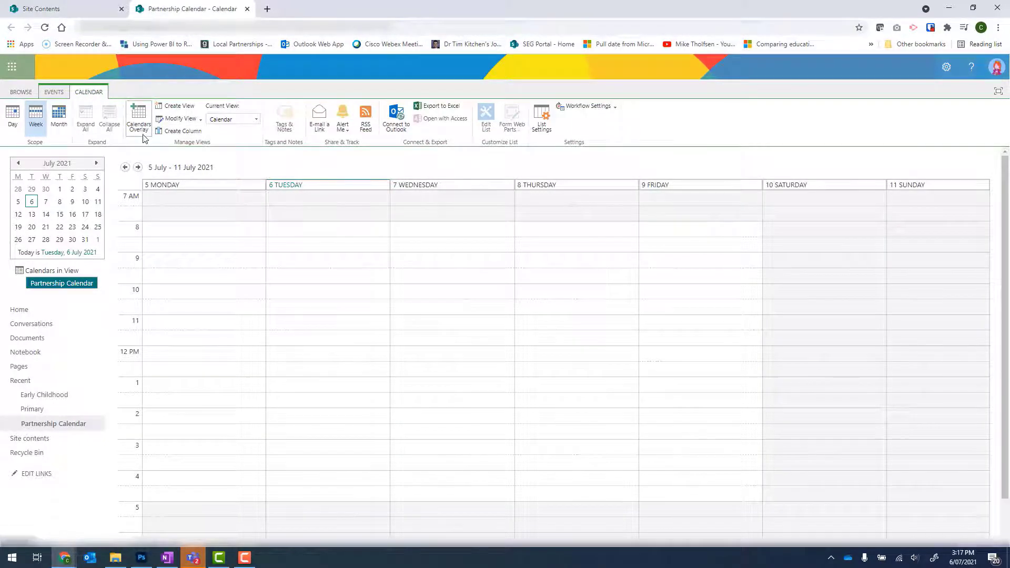
pyautogui.click(142, 117)
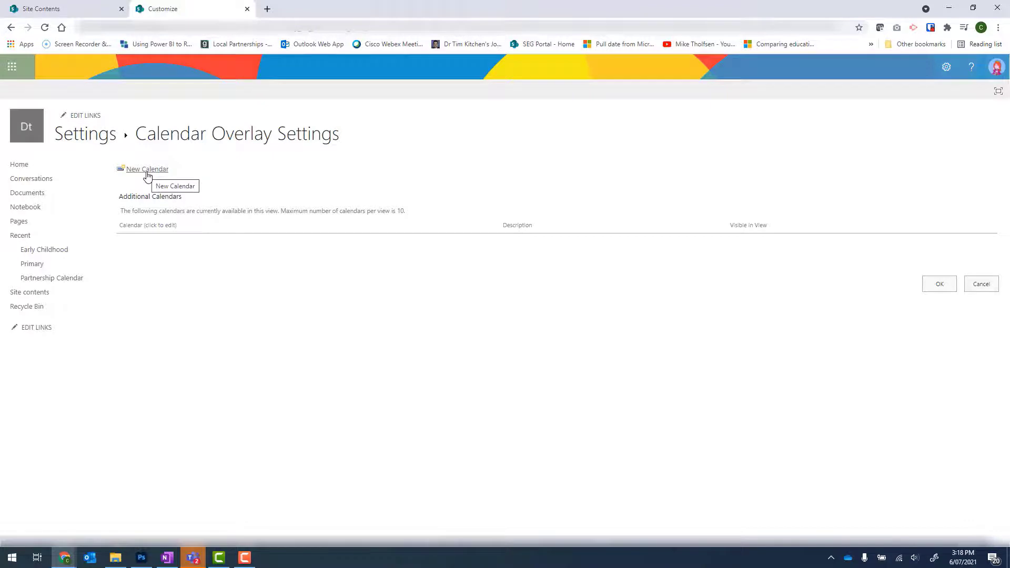
# Add a 'Primary' overlay in Dark Teal, resolving the site and selecting the Primary list.
pyautogui.click(147, 169)
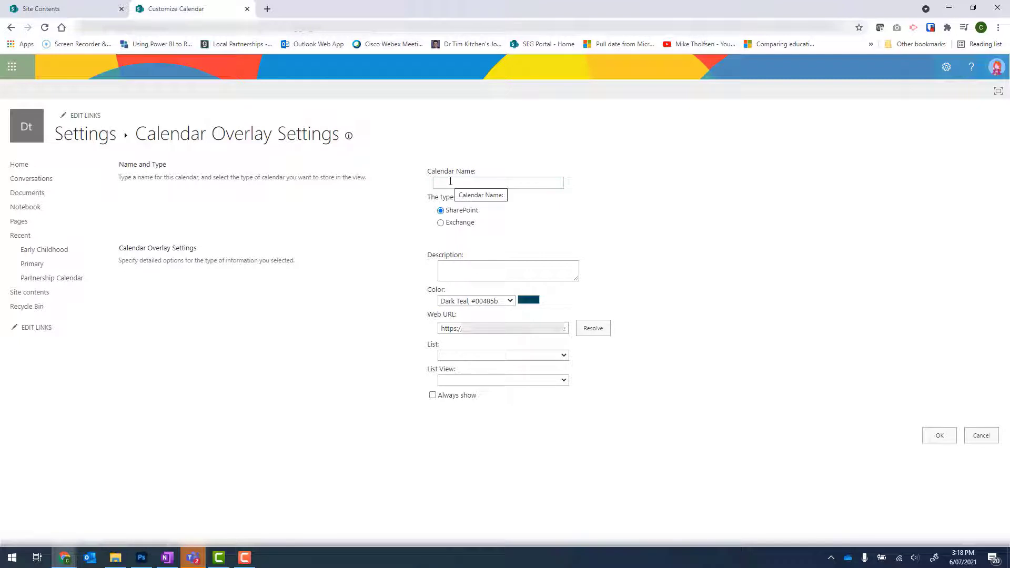
pyautogui.click(450, 182)
pyautogui.write('Prim')
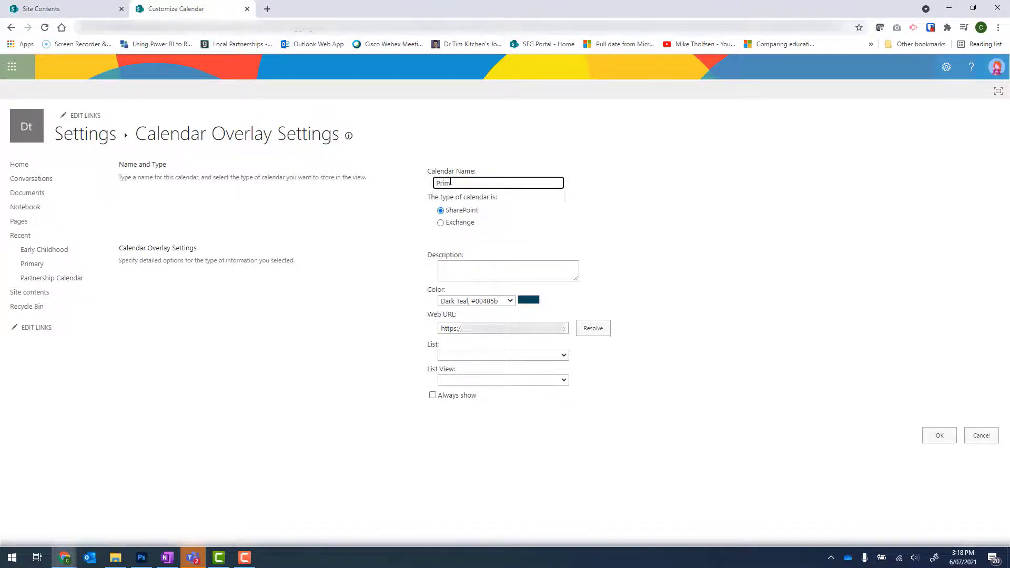
pyautogui.write('ary')
pyautogui.click(510, 302)
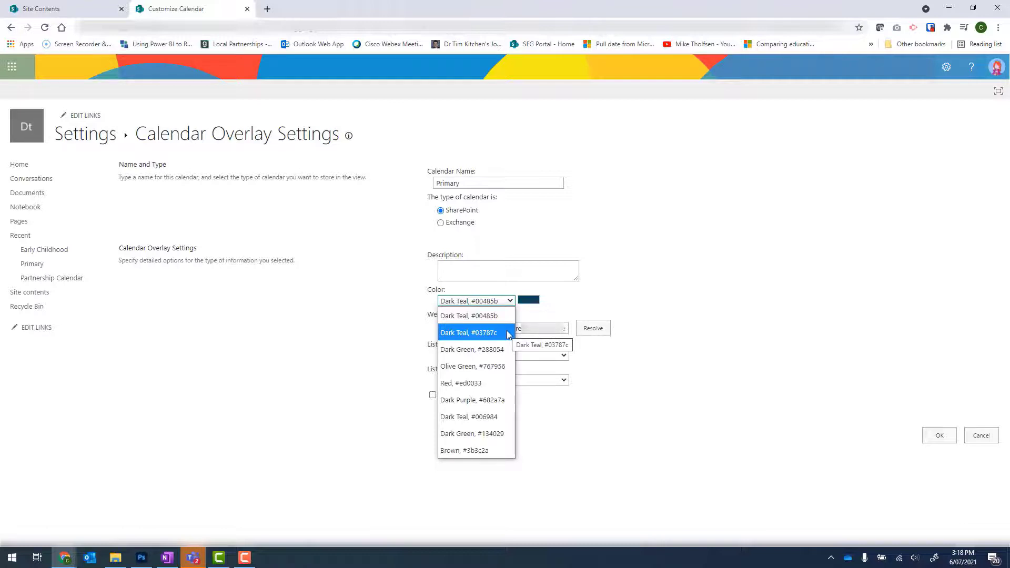
pyautogui.click(463, 317)
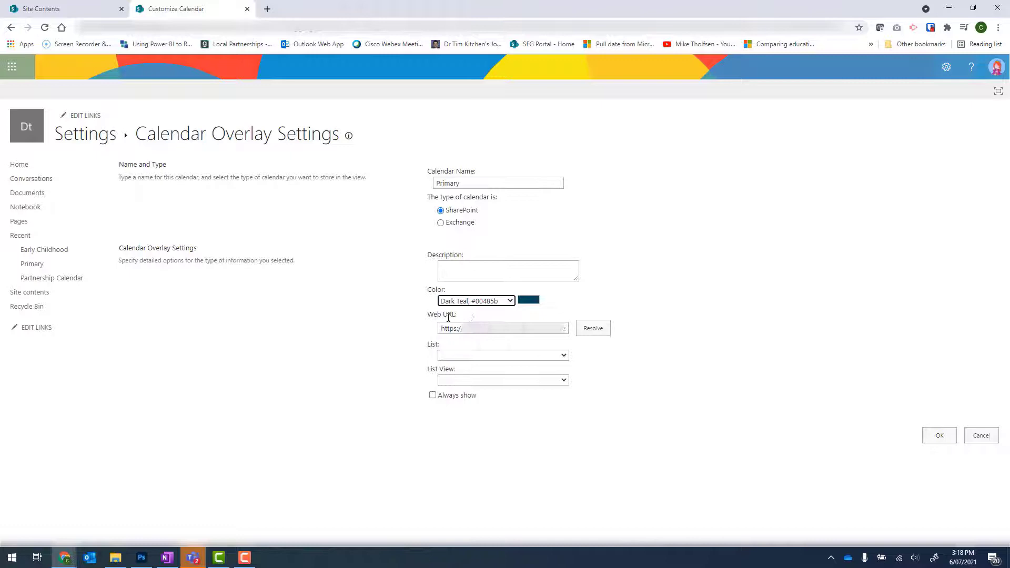
pyautogui.click(600, 330)
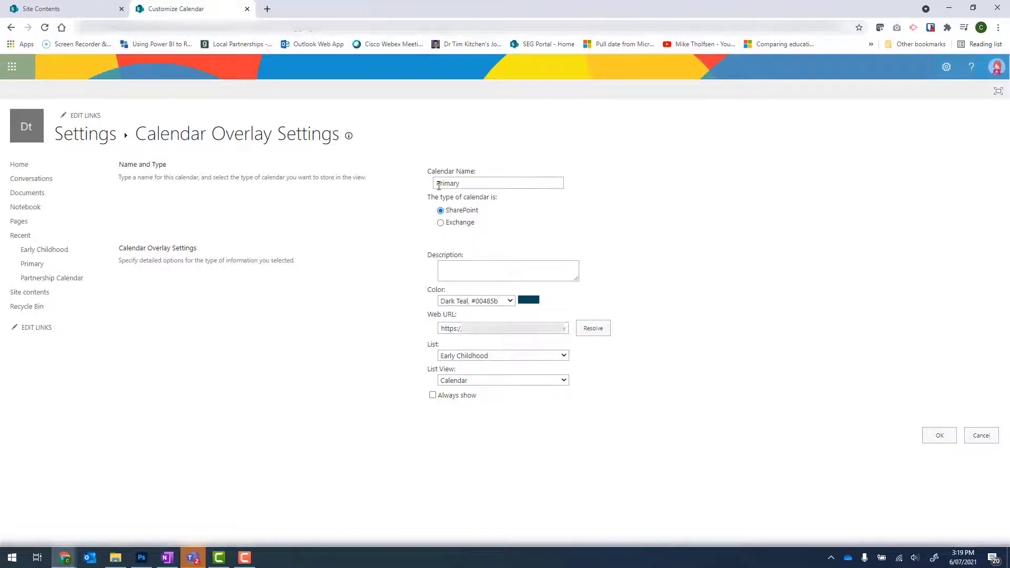
pyautogui.click(564, 357)
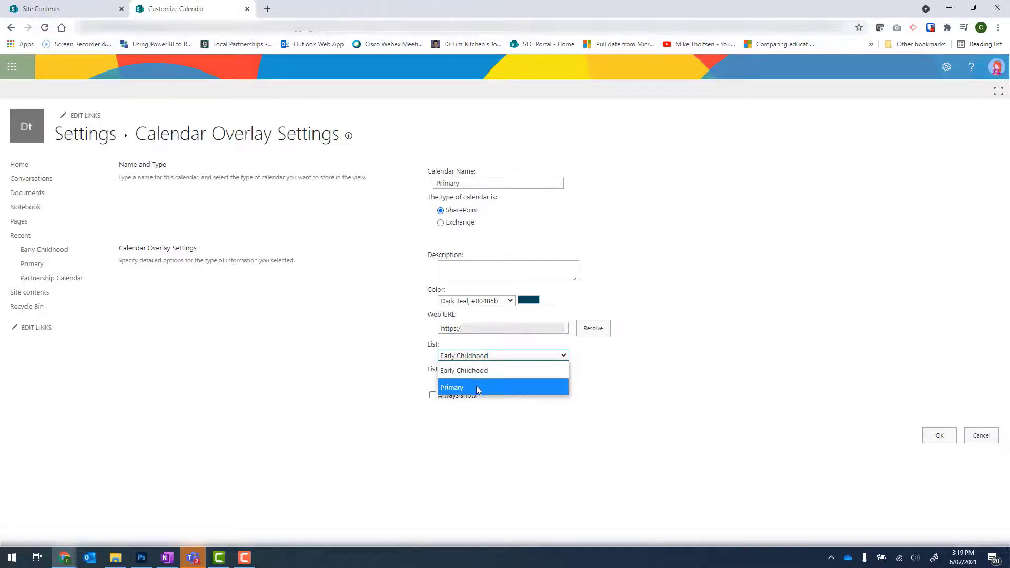
pyautogui.click(478, 388)
pyautogui.click(929, 438)
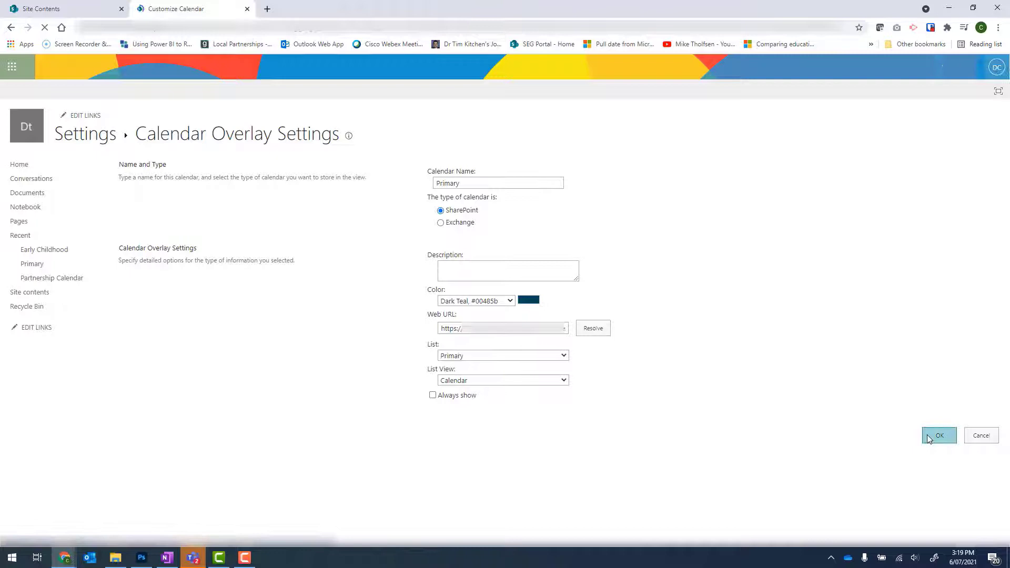
pyautogui.click(926, 434)
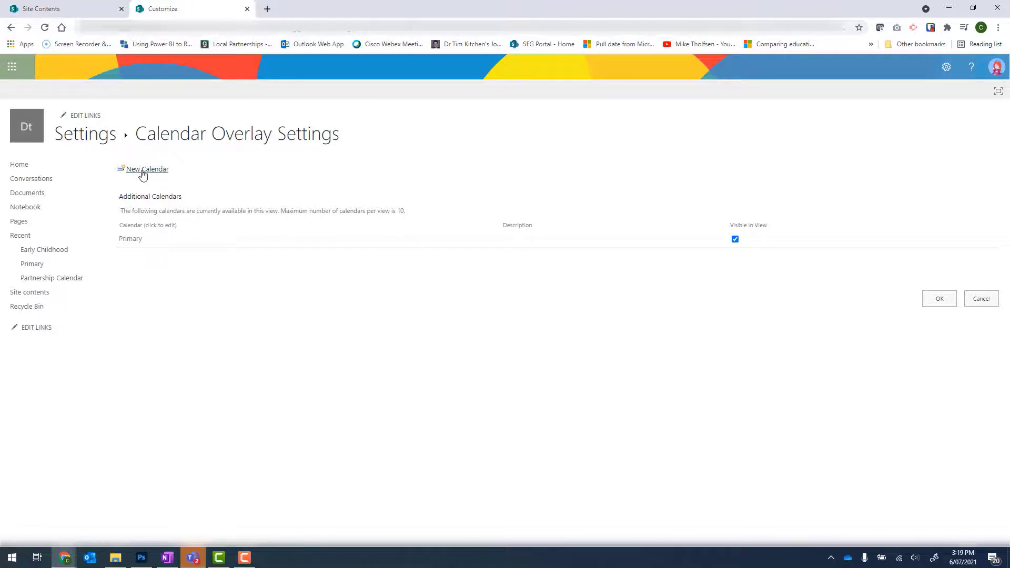
# Add an 'Early Childhood' overlay in Dark Green and save the overlay settings.
pyautogui.click(142, 172)
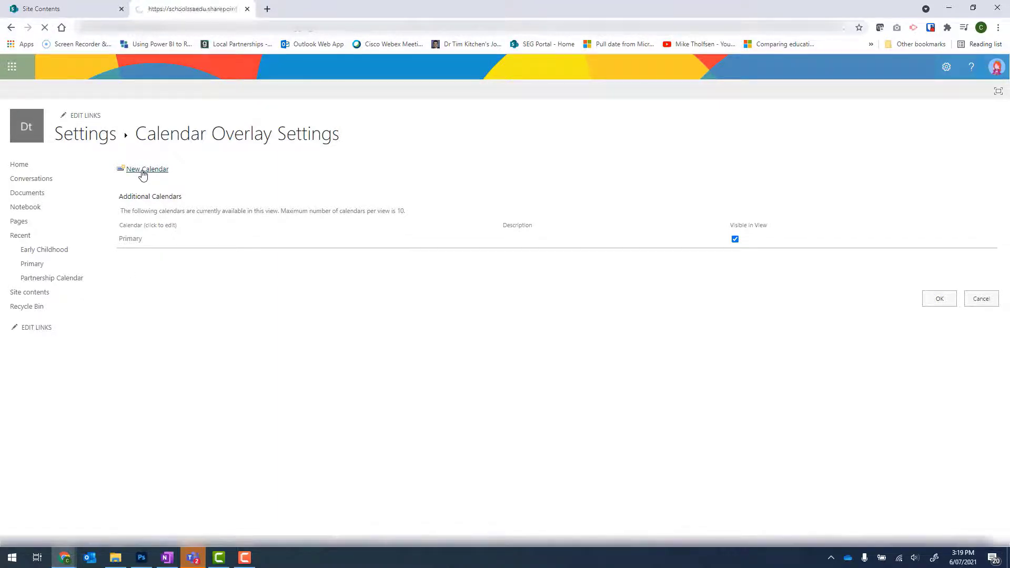
pyautogui.click(443, 182)
pyautogui.write('Early Childhood')
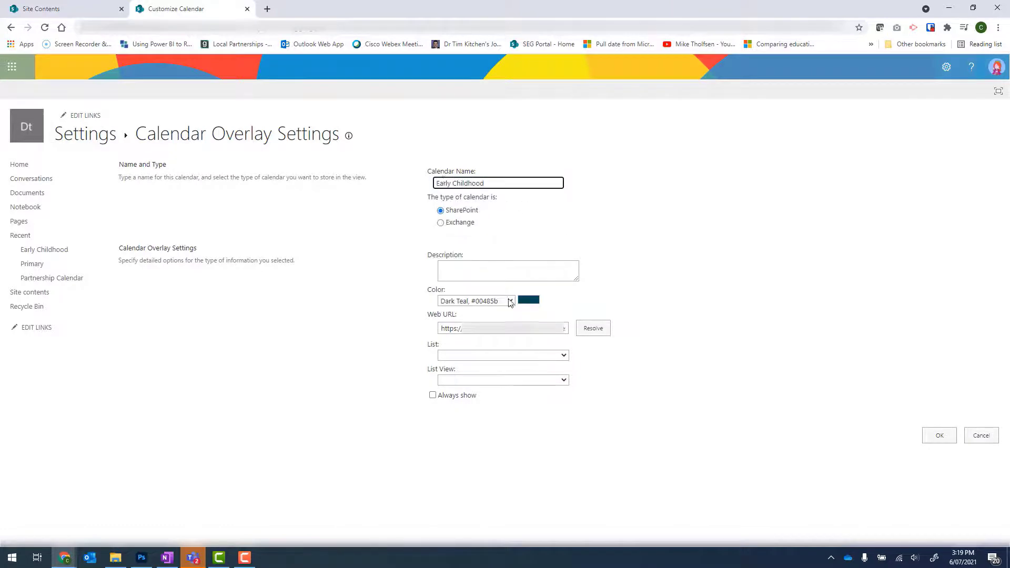
pyautogui.click(509, 301)
pyautogui.click(461, 350)
pyautogui.click(592, 328)
pyautogui.click(929, 438)
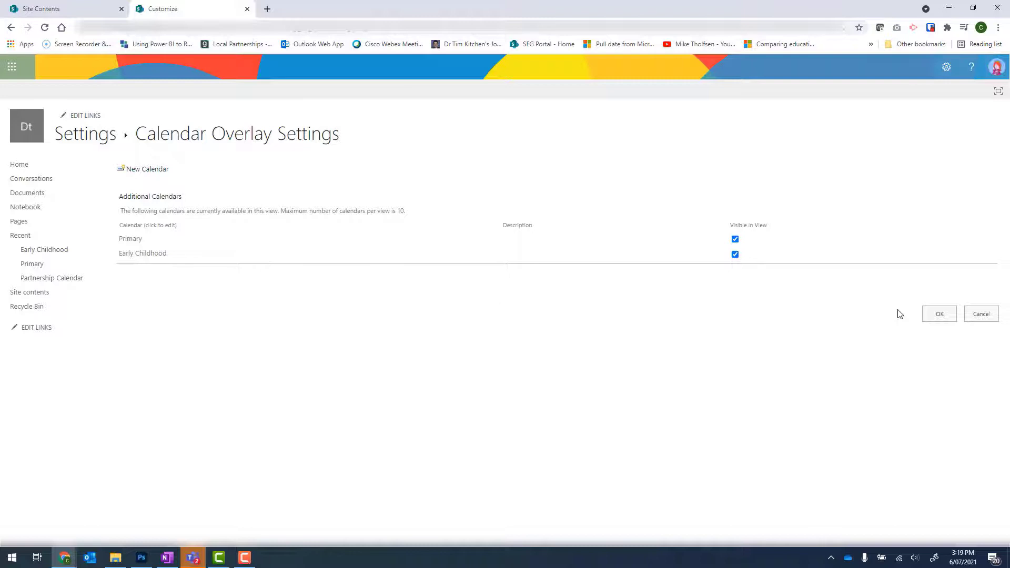
pyautogui.click(940, 316)
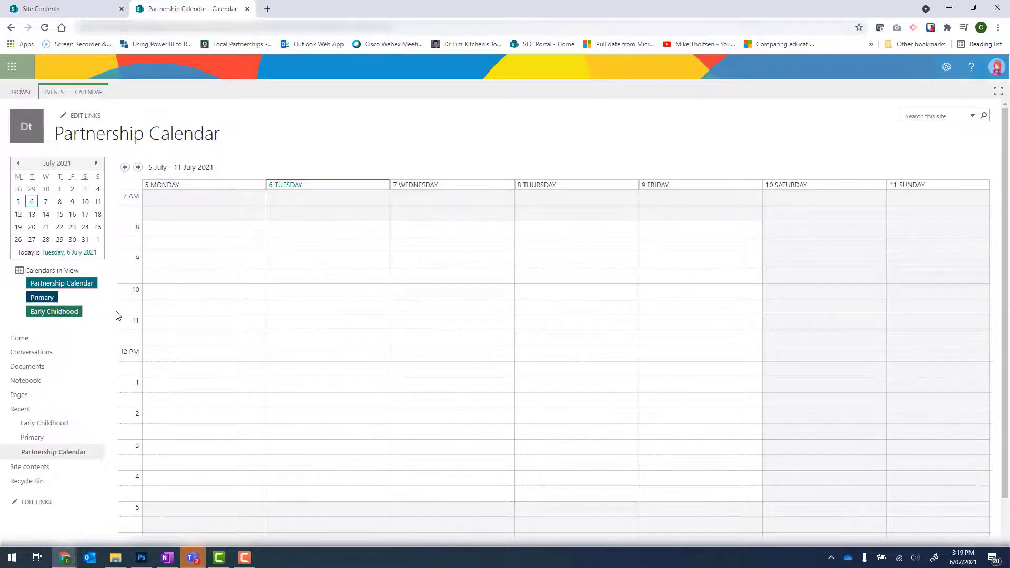
# Add a 10:00 'Meeting' event on Monday 5 July in the Primary calendar.
pyautogui.click(42, 298)
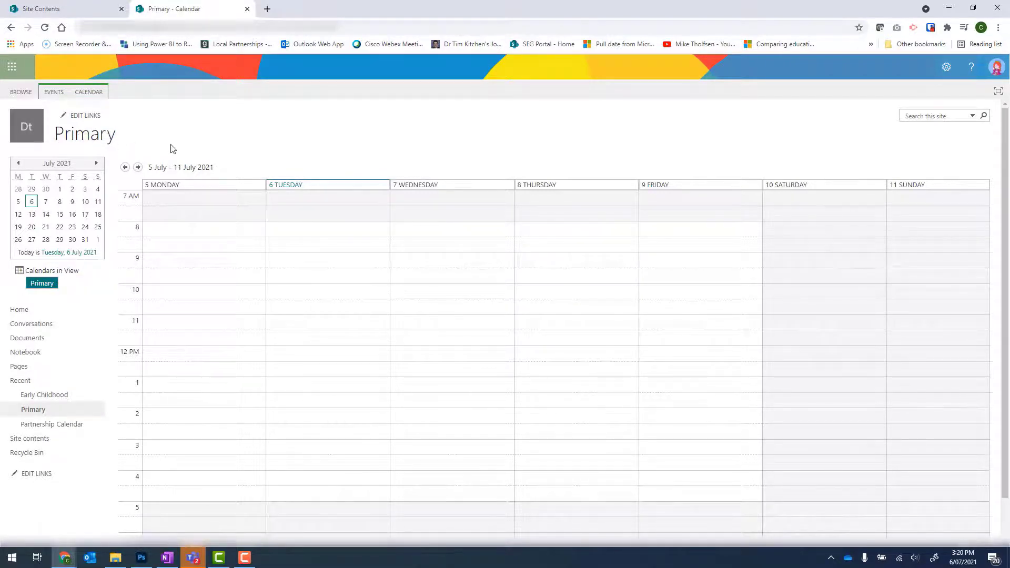
pyautogui.click(210, 285)
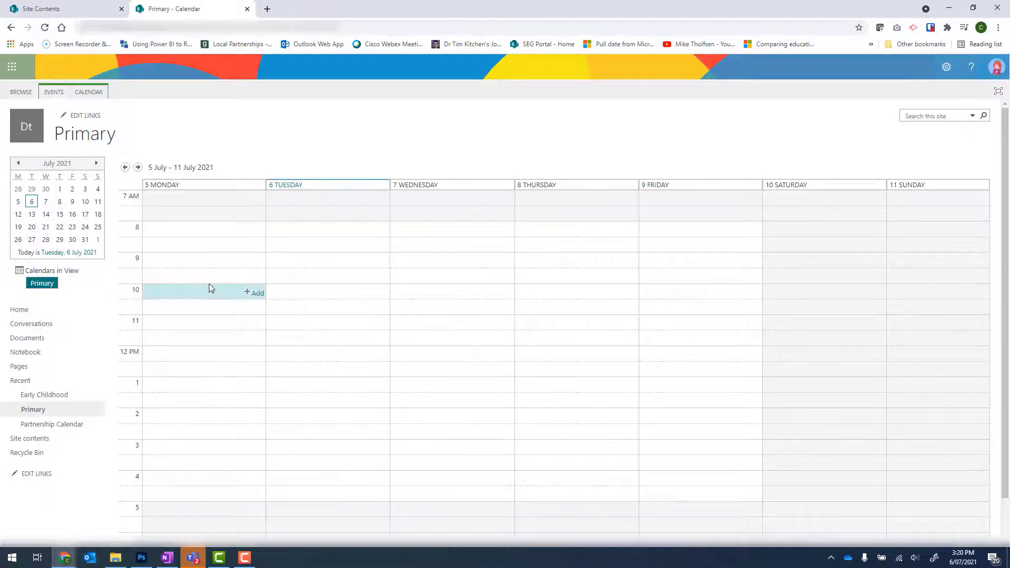
pyautogui.click(260, 293)
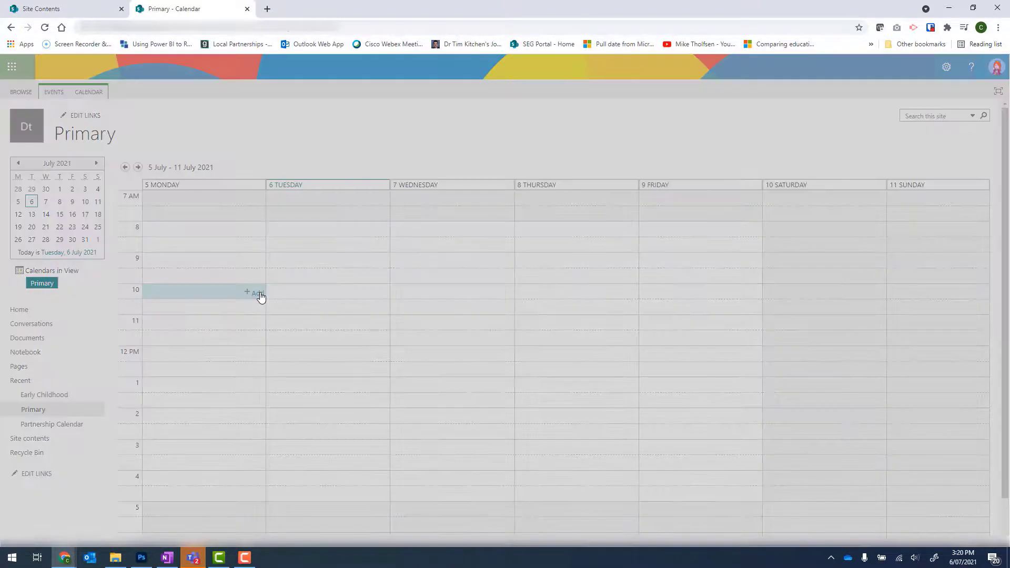
pyautogui.write('Meeting')
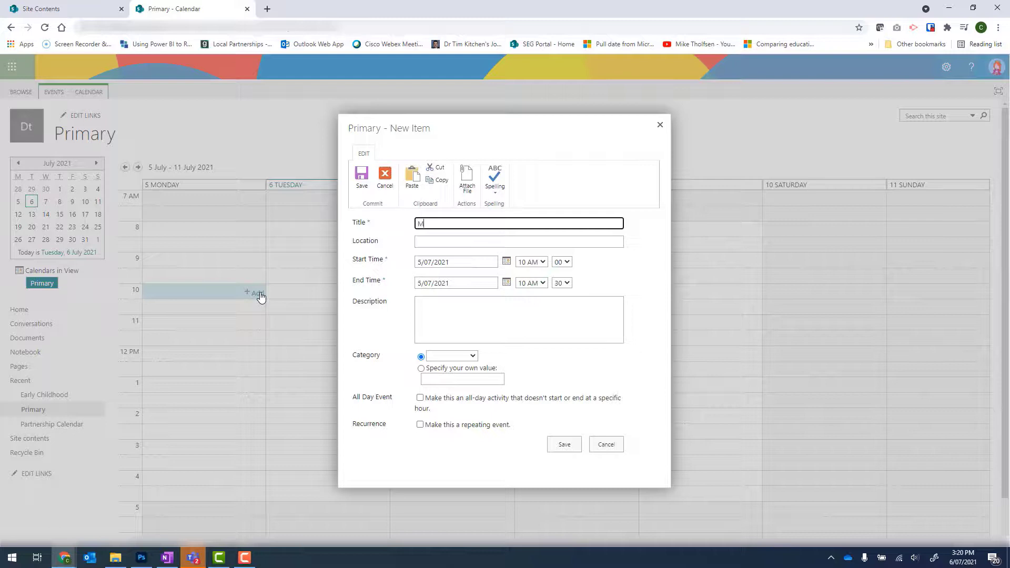
pyautogui.click(573, 447)
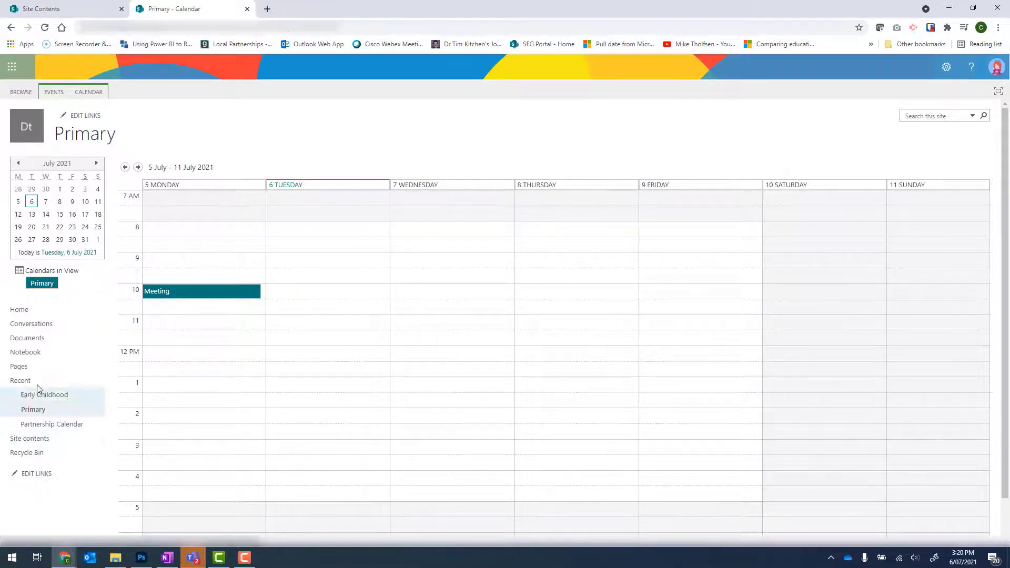
# Confirm the Meeting appears on the Partnership Calendar, then reopen Primary with the CALENDAR ribbon showing.
pyautogui.click(46, 426)
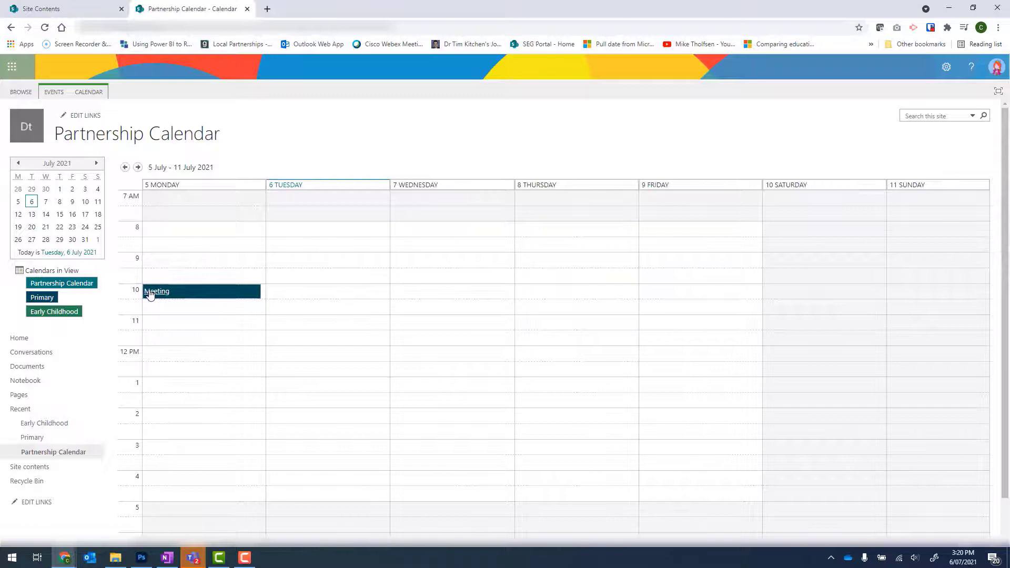
pyautogui.moveTo(223, 310)
pyautogui.click(42, 297)
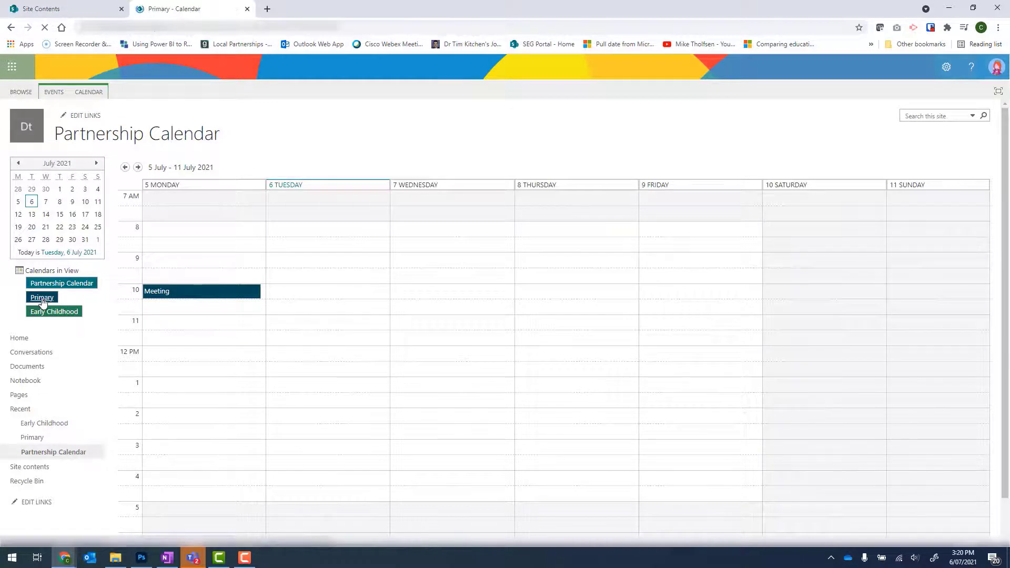
pyautogui.click(89, 92)
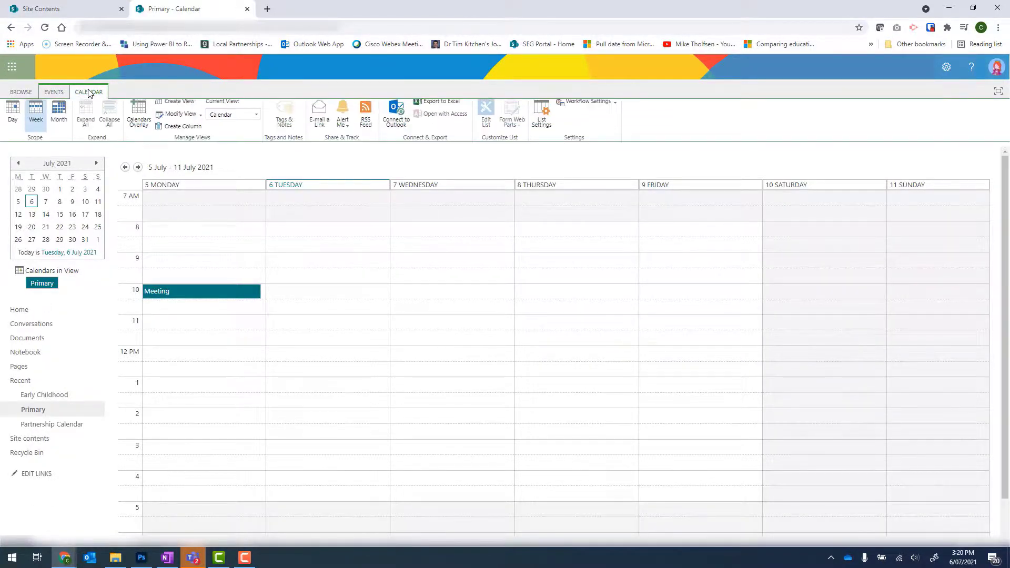
# Create a Brown 'Back to 'Partnership Calendar'' overlay on Primary, drawing from the Partnership Calendar list.
pyautogui.click(137, 119)
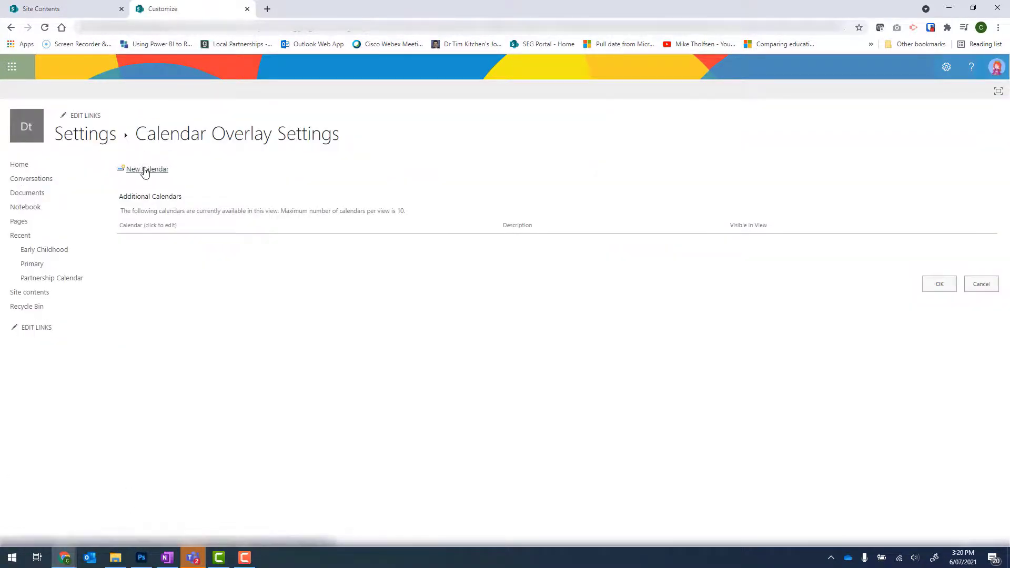
pyautogui.click(145, 170)
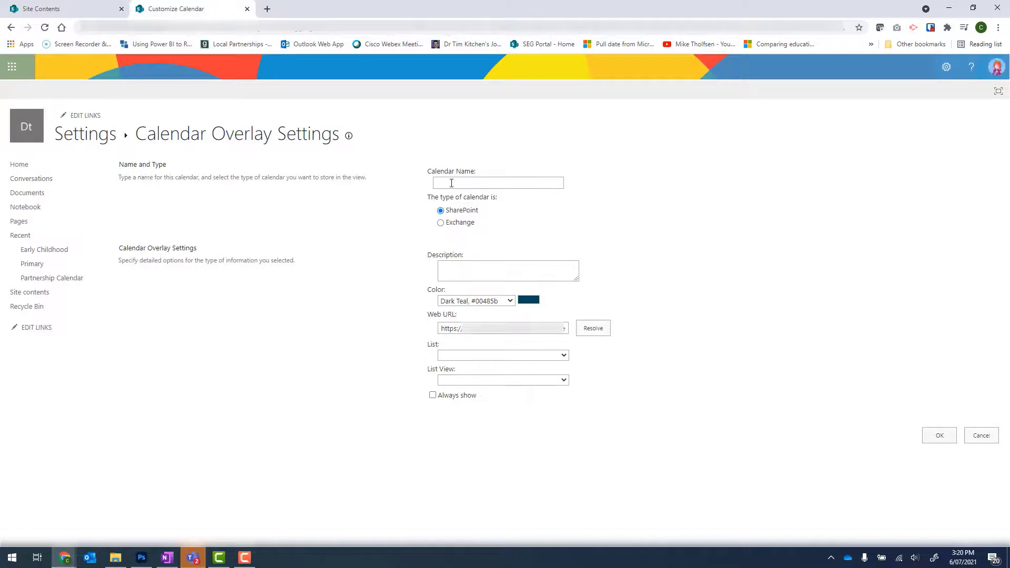
pyautogui.click(451, 184)
pyautogui.write('Bac')
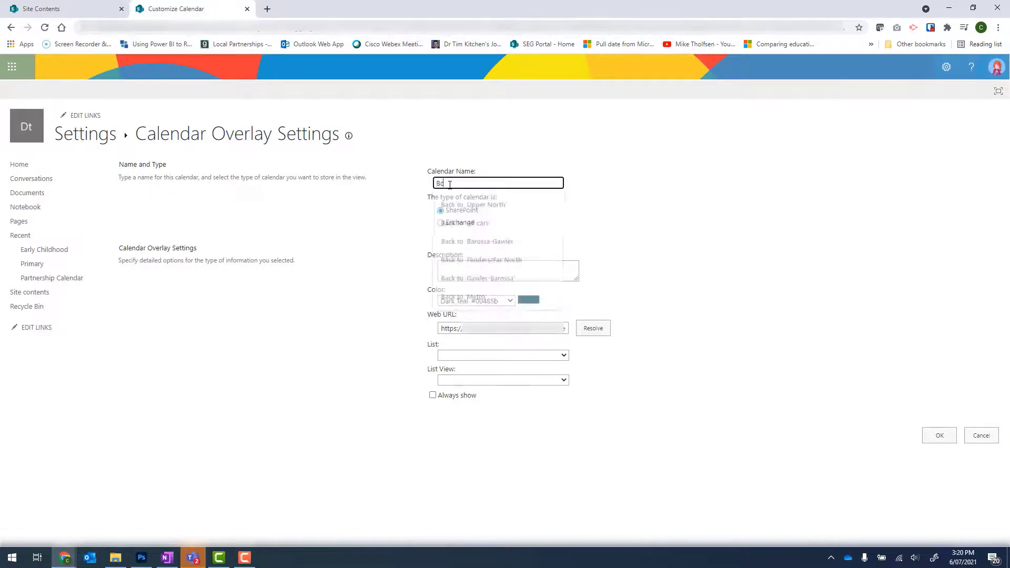
pyautogui.write("k to 'Partnership Calendar")
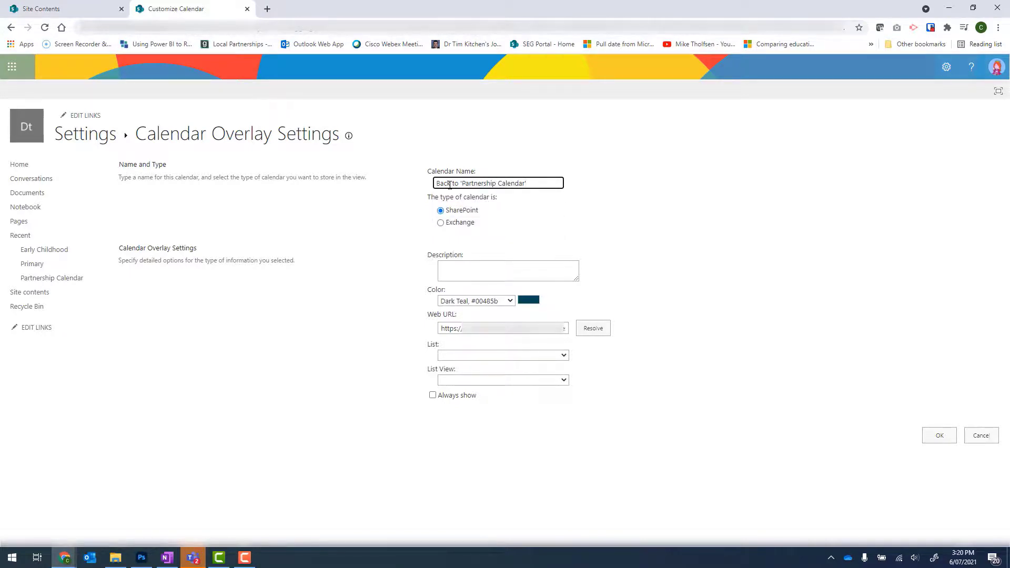
pyautogui.hotkey('ctrl', 'a')
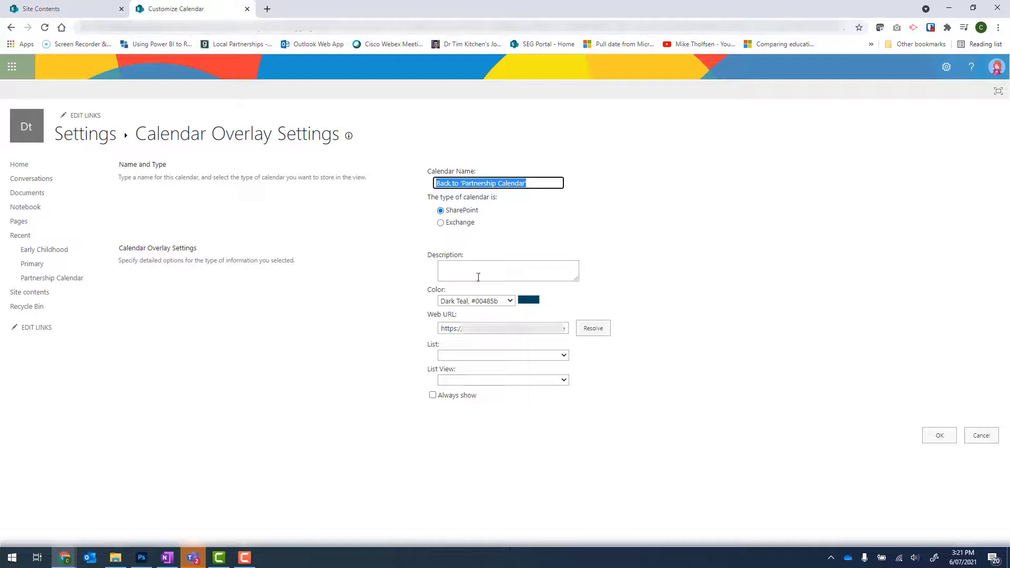
pyautogui.click(512, 302)
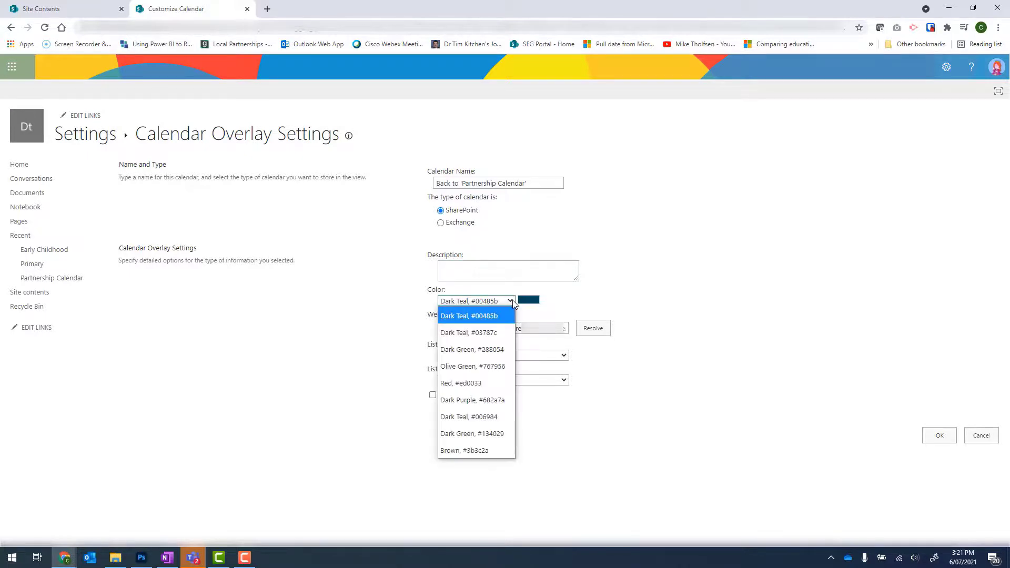
pyautogui.click(458, 451)
pyautogui.click(595, 329)
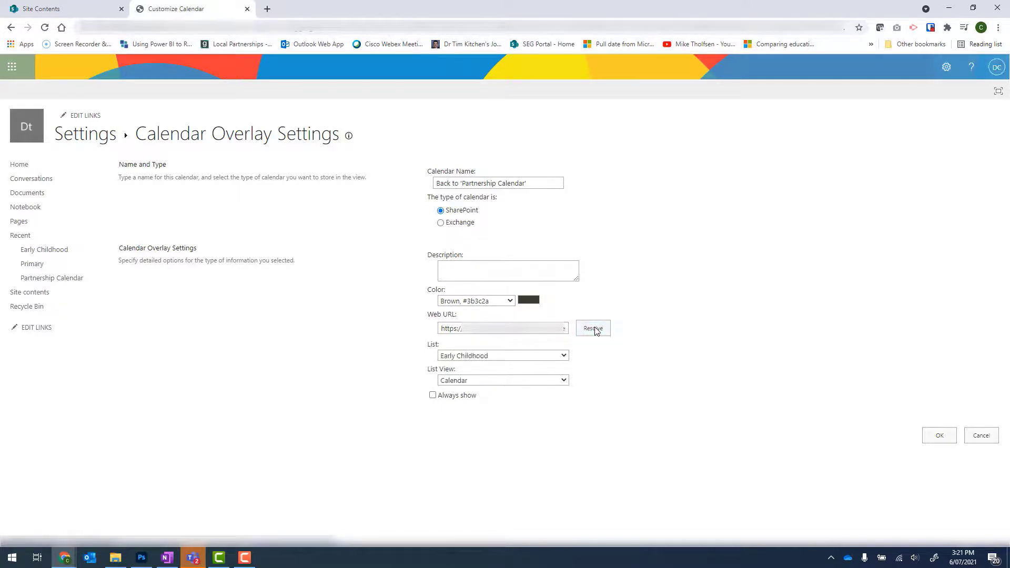
pyautogui.click(555, 357)
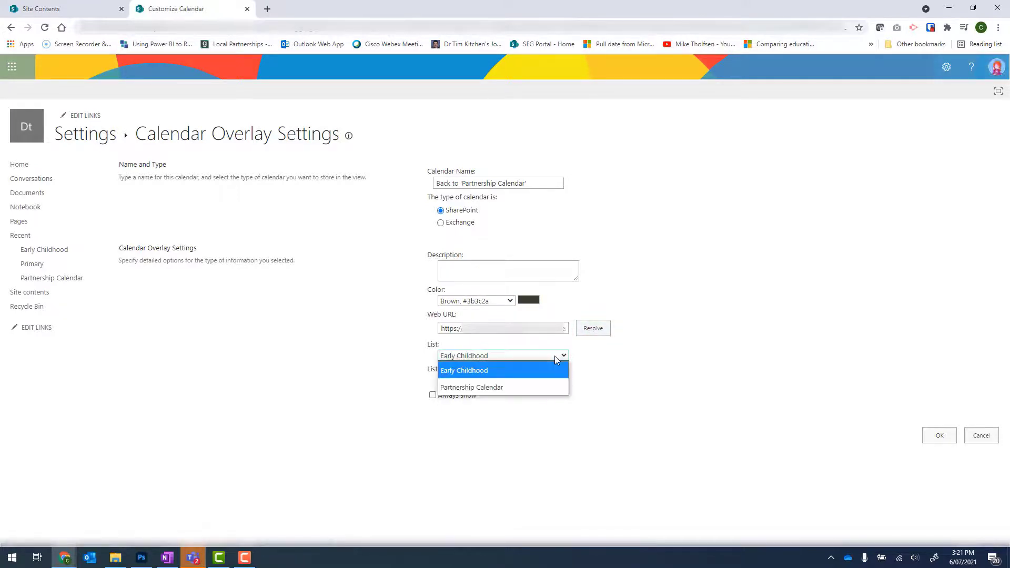
pyautogui.click(522, 386)
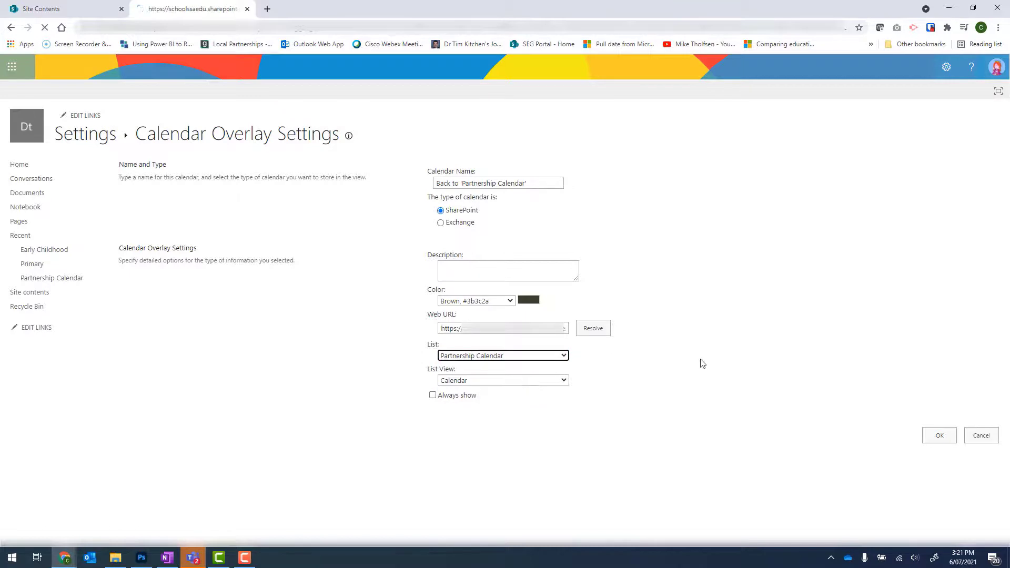
pyautogui.click(940, 442)
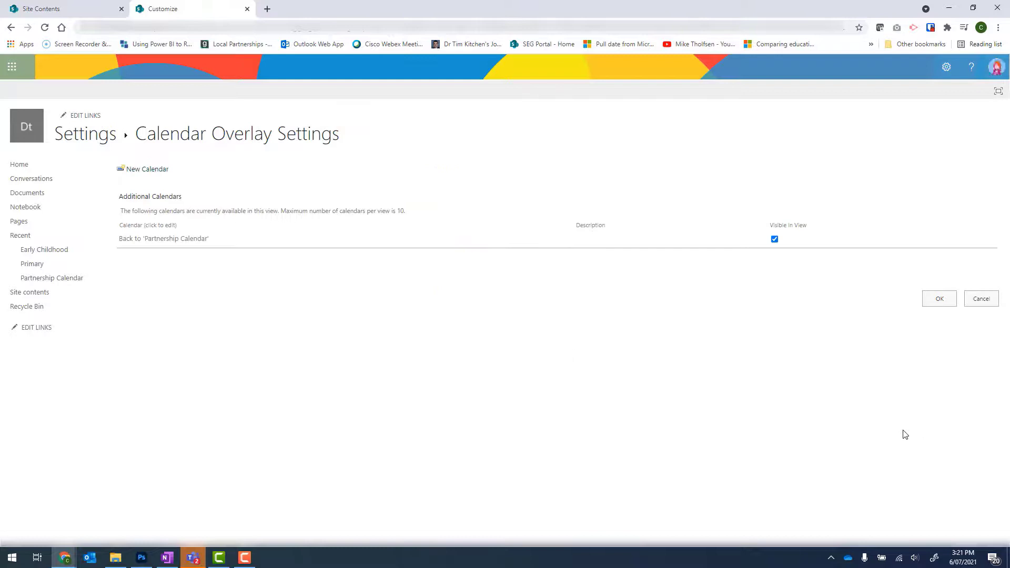
# Confirm the overlay settings, test the back link to Partnership Calendar, then open Early Childhood.
pyautogui.click(936, 296)
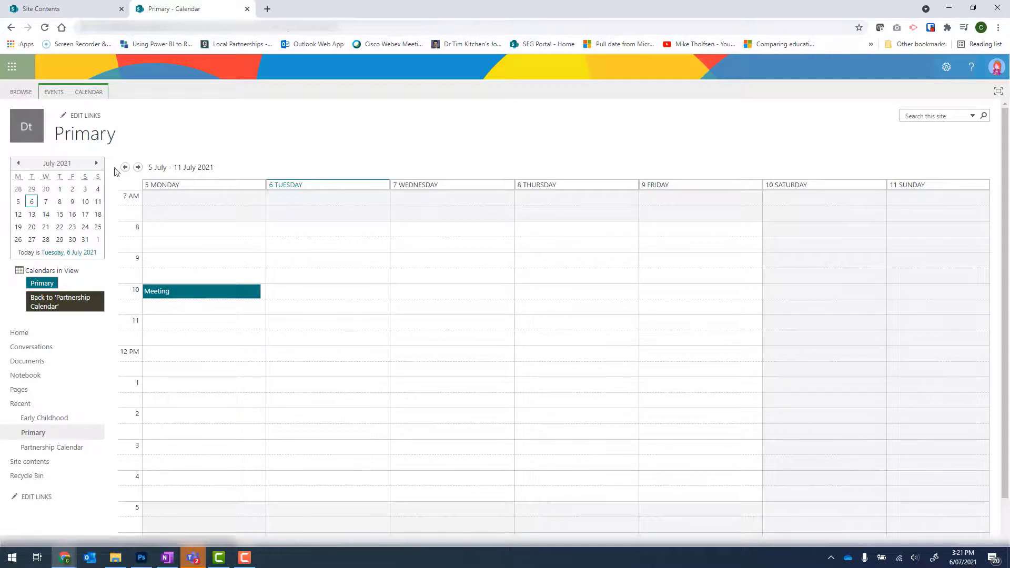
pyautogui.click(42, 307)
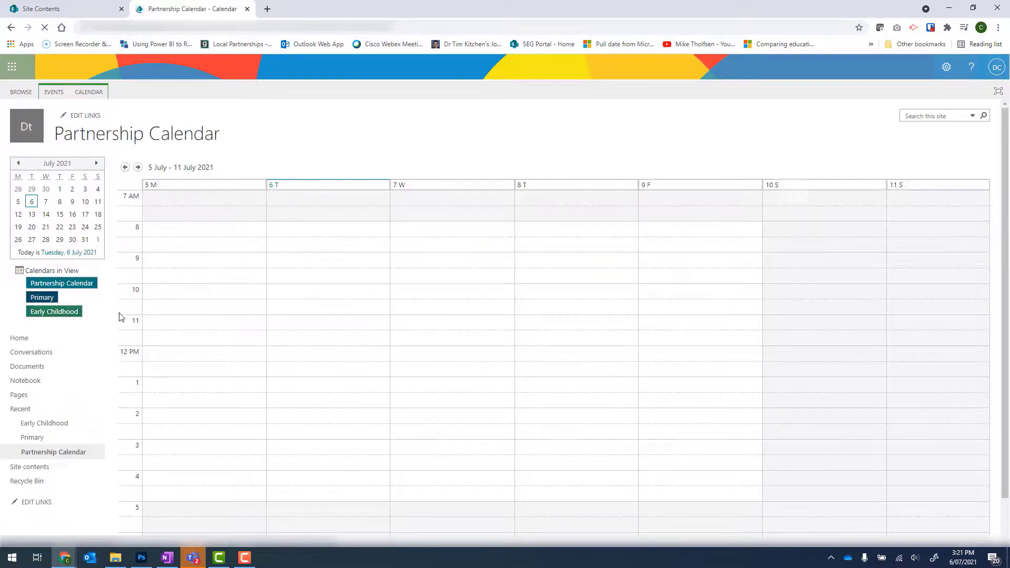
pyautogui.click(48, 312)
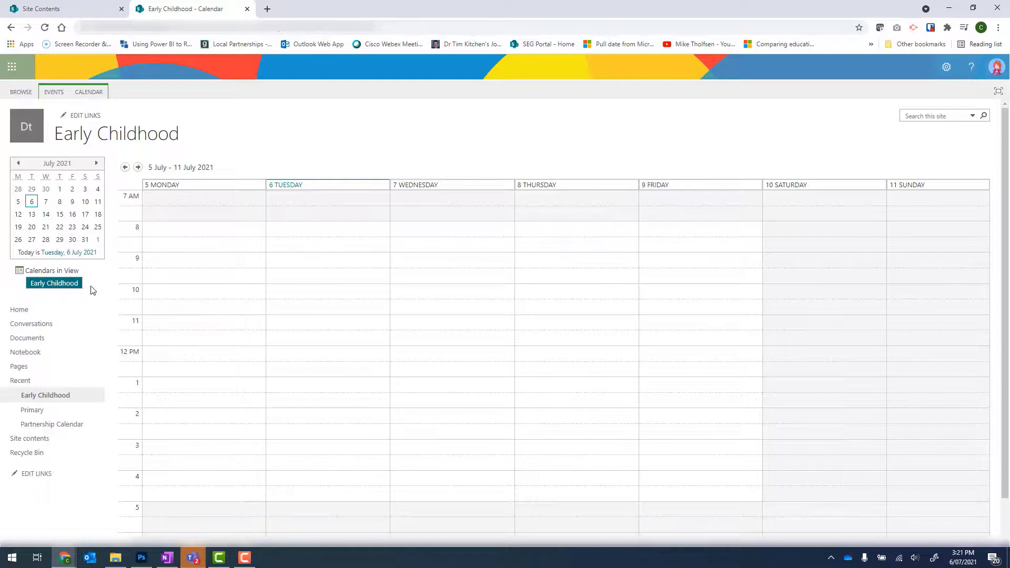
# Define a Brown 'Back to 'Partnership Calendar'' overlay for Early Childhood using the Partnership Calendar list.
pyautogui.click(91, 93)
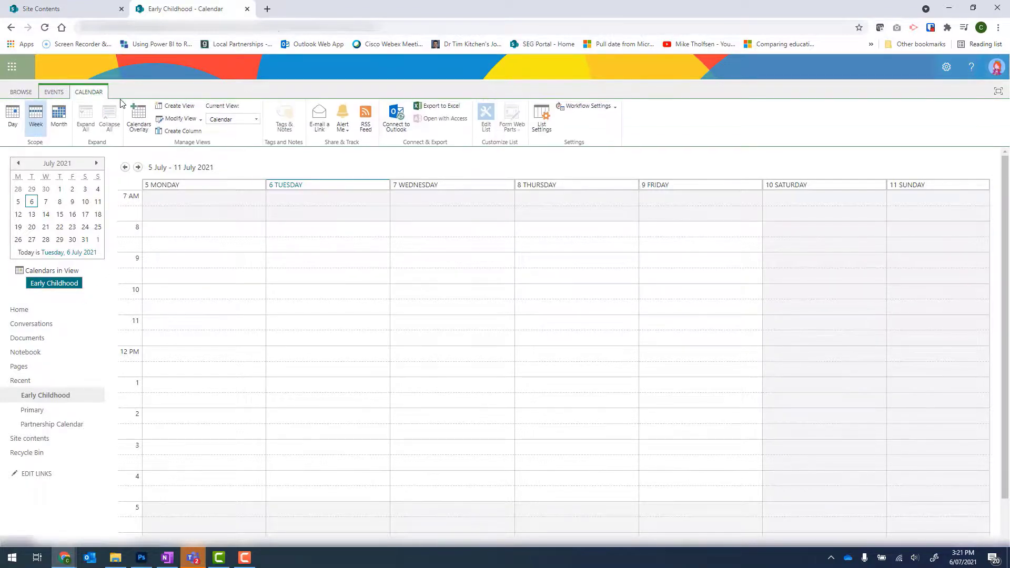
pyautogui.click(140, 118)
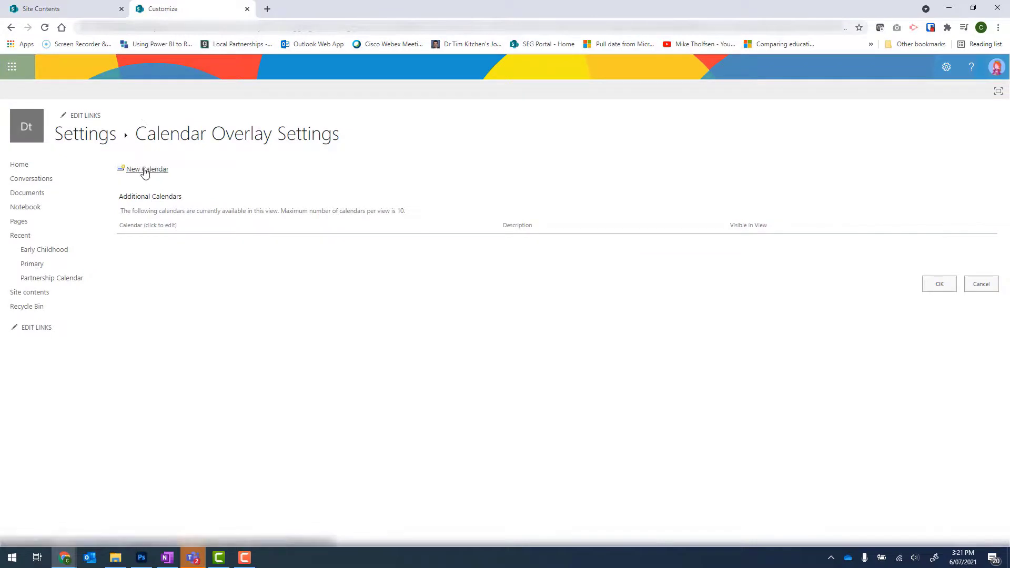
pyautogui.click(144, 171)
pyautogui.click(497, 183)
pyautogui.click(463, 197)
pyautogui.click(476, 301)
pyautogui.click(473, 447)
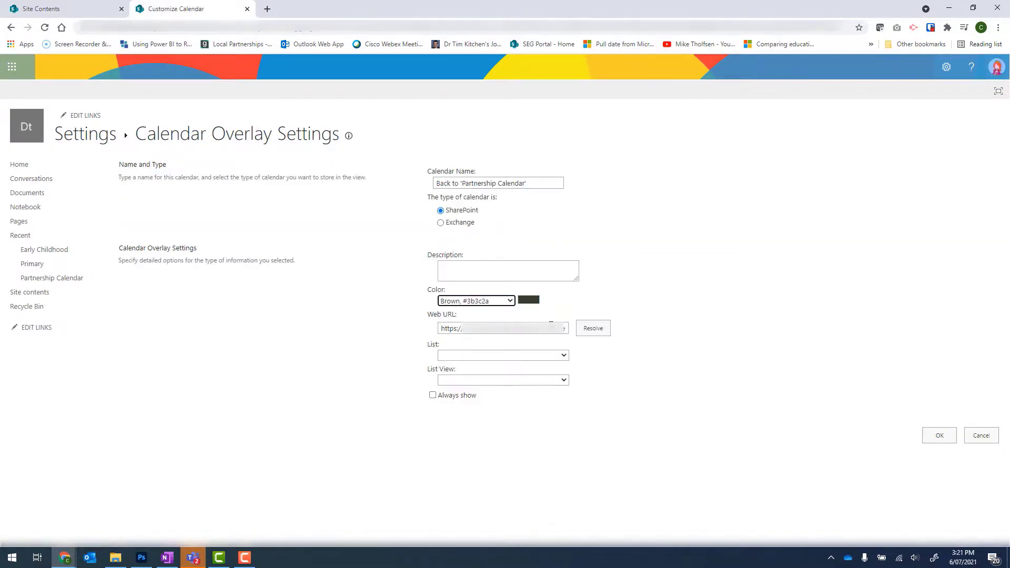
pyautogui.click(593, 327)
pyautogui.click(558, 355)
pyautogui.click(505, 368)
# Save the overlay, confirm the settings, and follow the back link to Partnership Calendar.
pyautogui.click(939, 434)
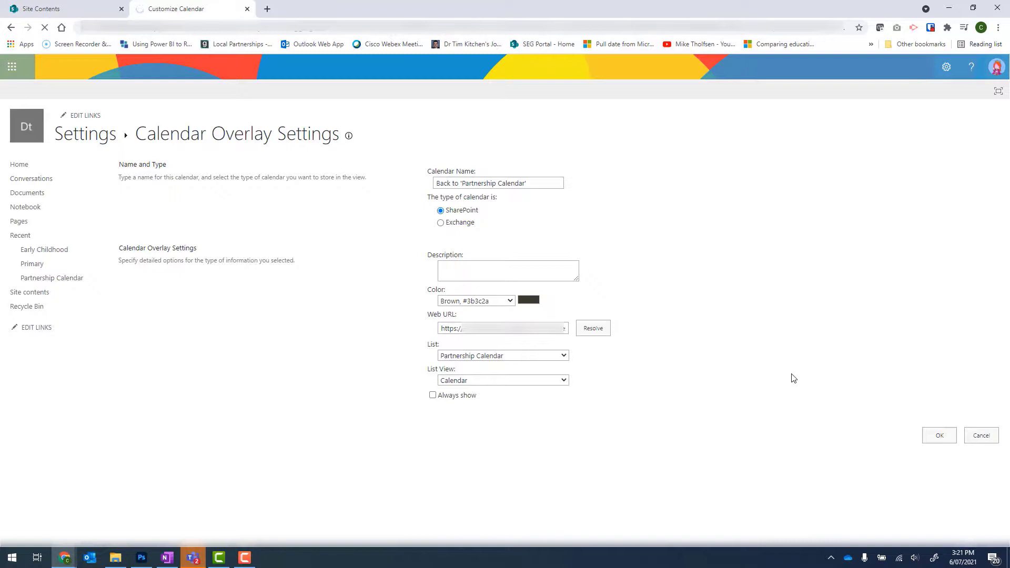
pyautogui.click(937, 299)
pyautogui.click(37, 310)
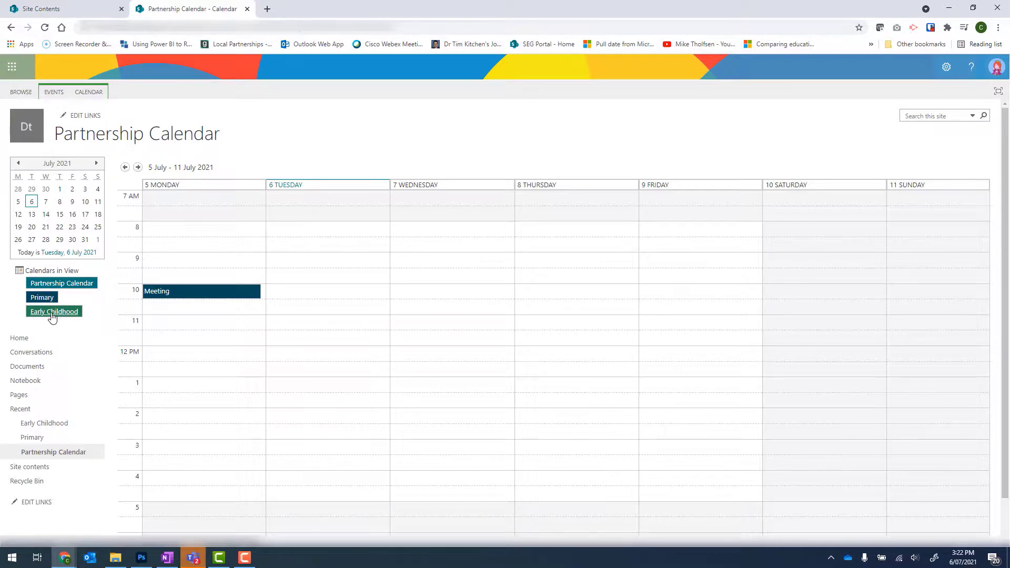
# Add a 'Team building lunch' event at 12 PM on Wednesday 7 July in Early Childhood.
pyautogui.click(52, 314)
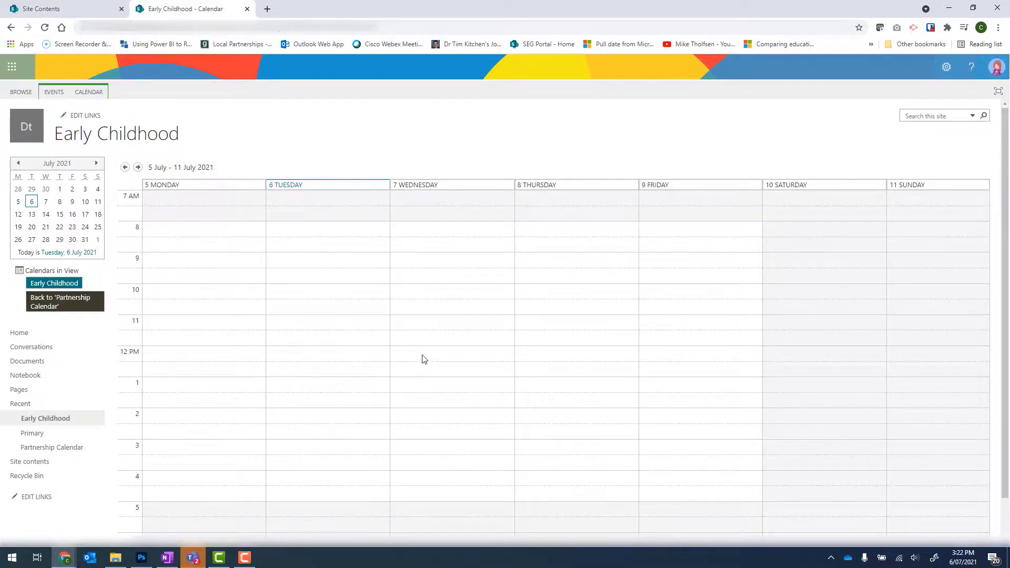
pyautogui.moveTo(437, 357)
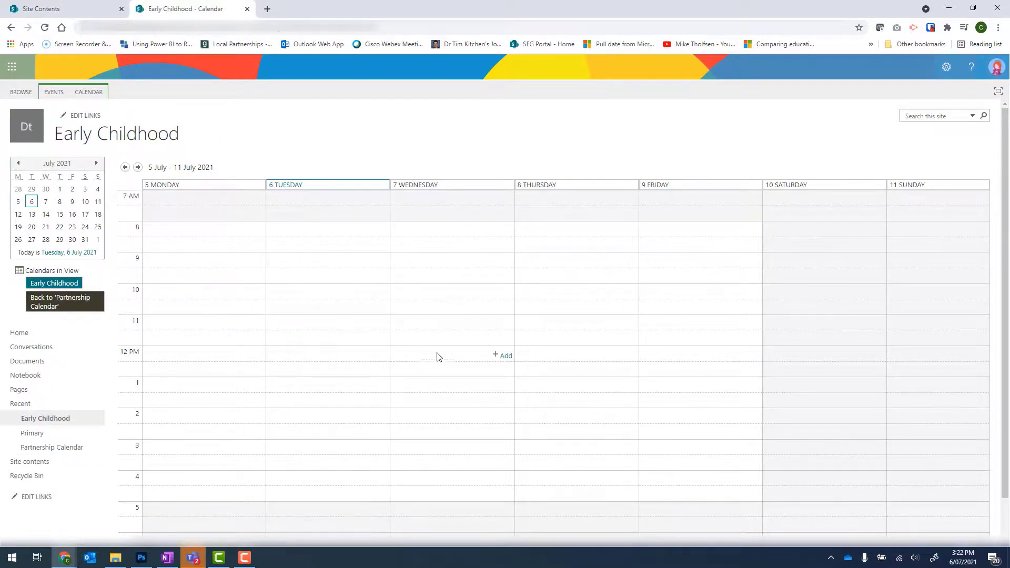
pyautogui.click(503, 357)
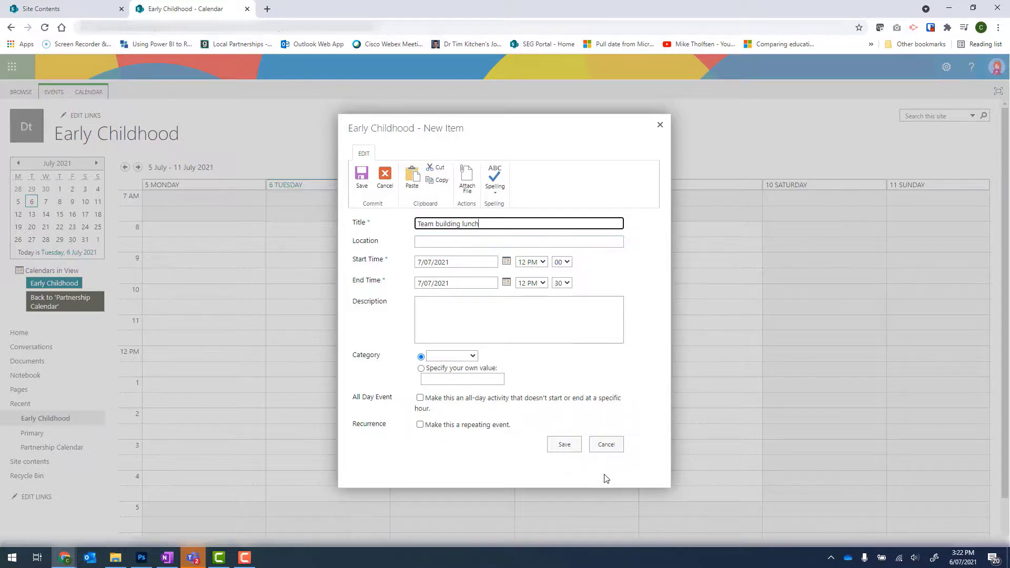
pyautogui.click(565, 447)
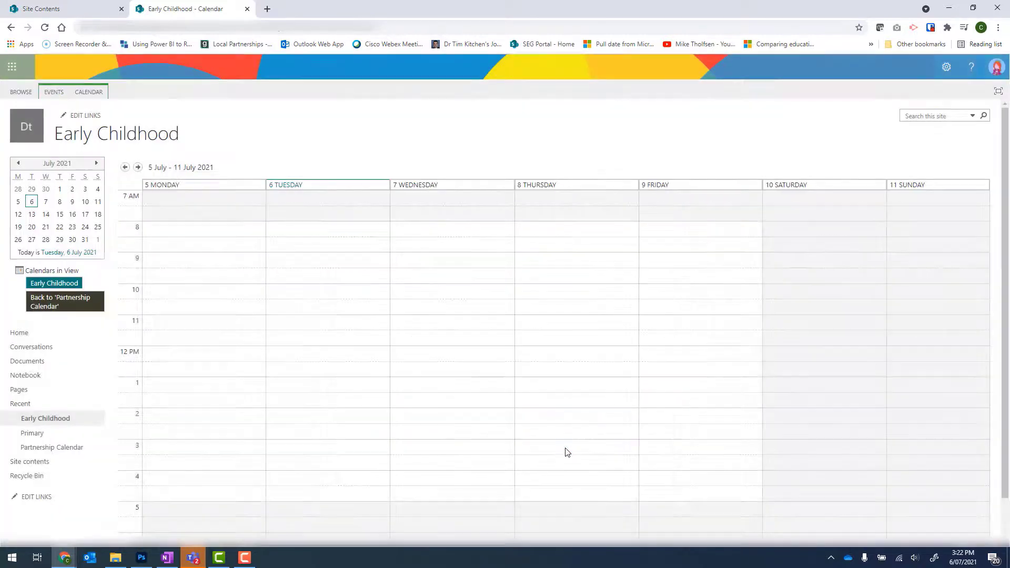
# Return to the Partnership Calendar and copy its web address from the address bar.
pyautogui.click(41, 305)
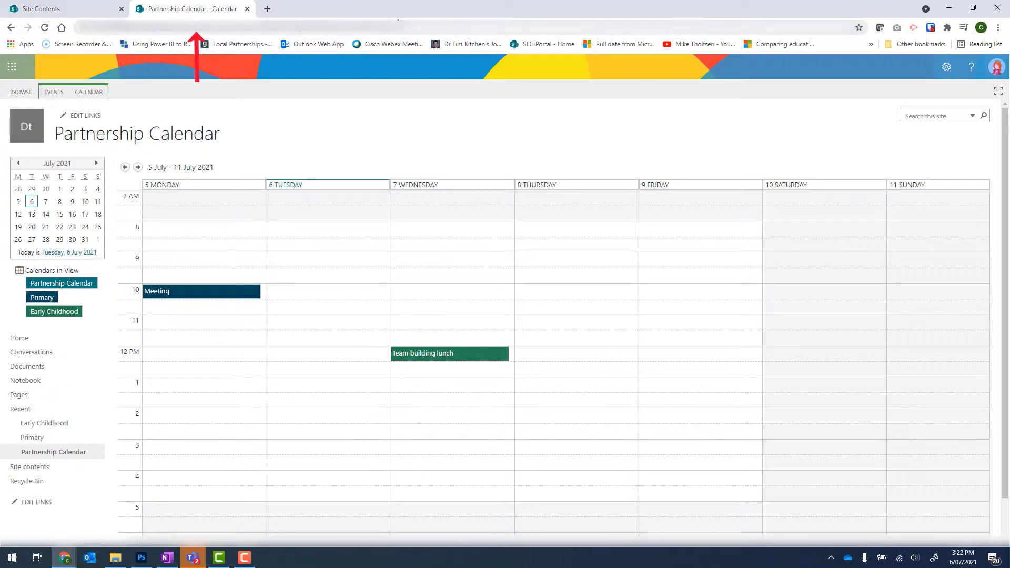
pyautogui.click(412, 30)
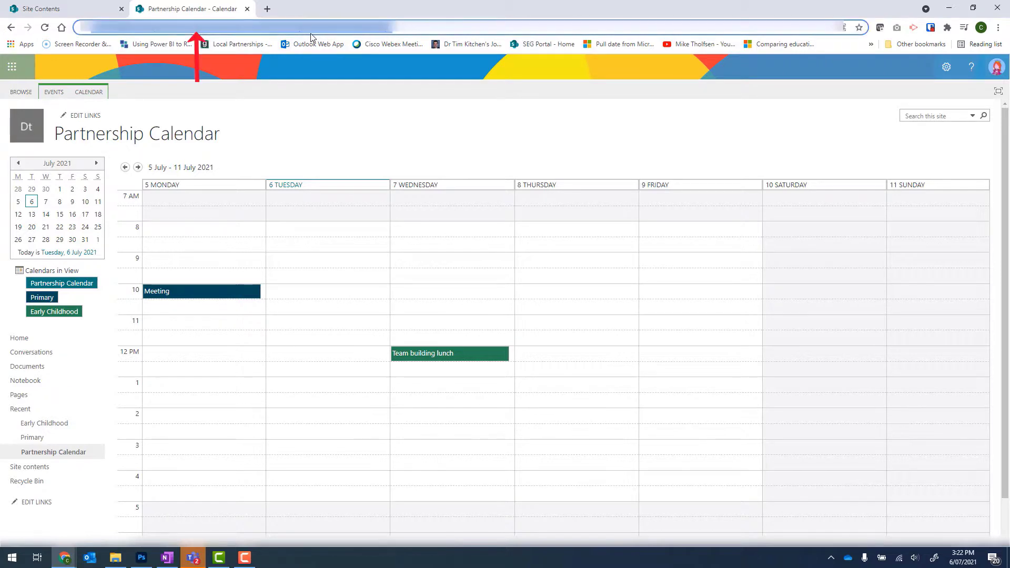
pyautogui.rightClick(332, 32)
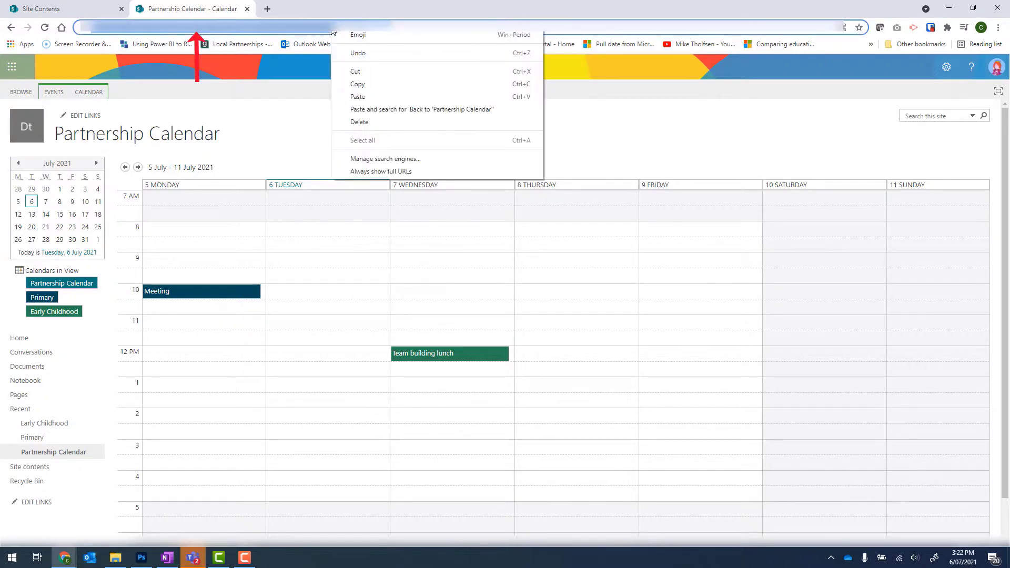
pyautogui.click(374, 85)
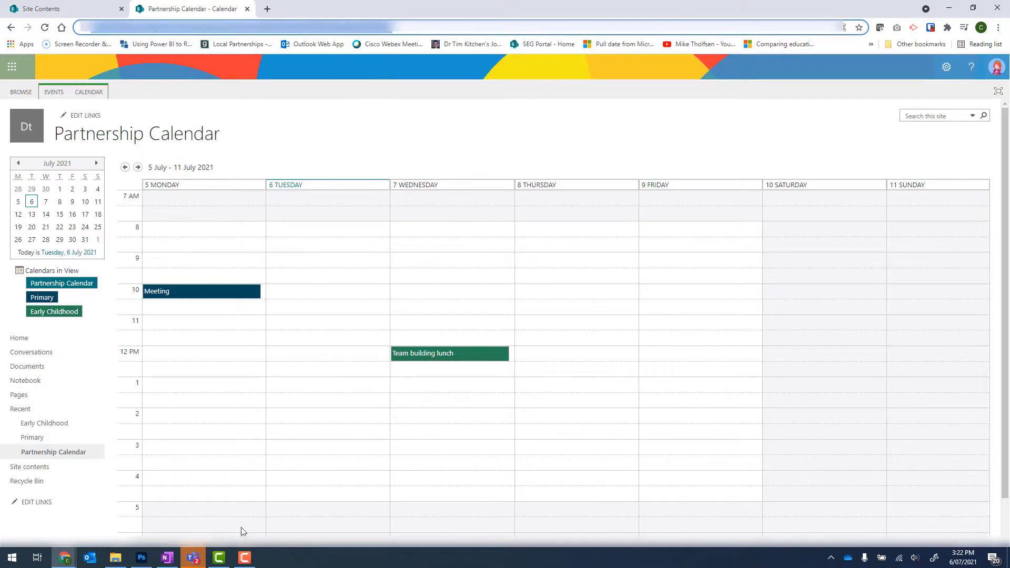
# Switch to Microsoft Teams and begin a new Website tab in the General channel.
pyautogui.click(193, 558)
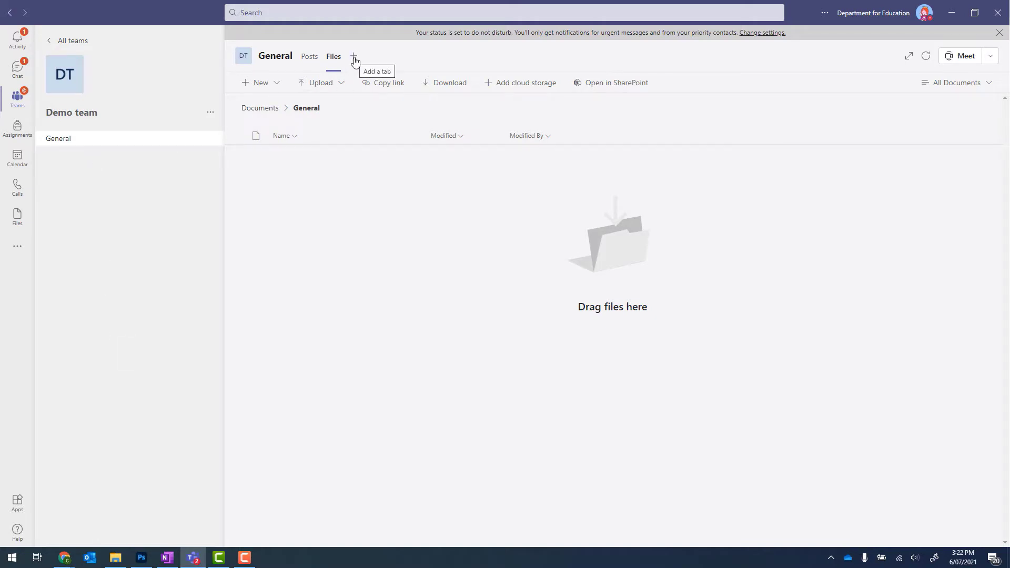
pyautogui.click(355, 61)
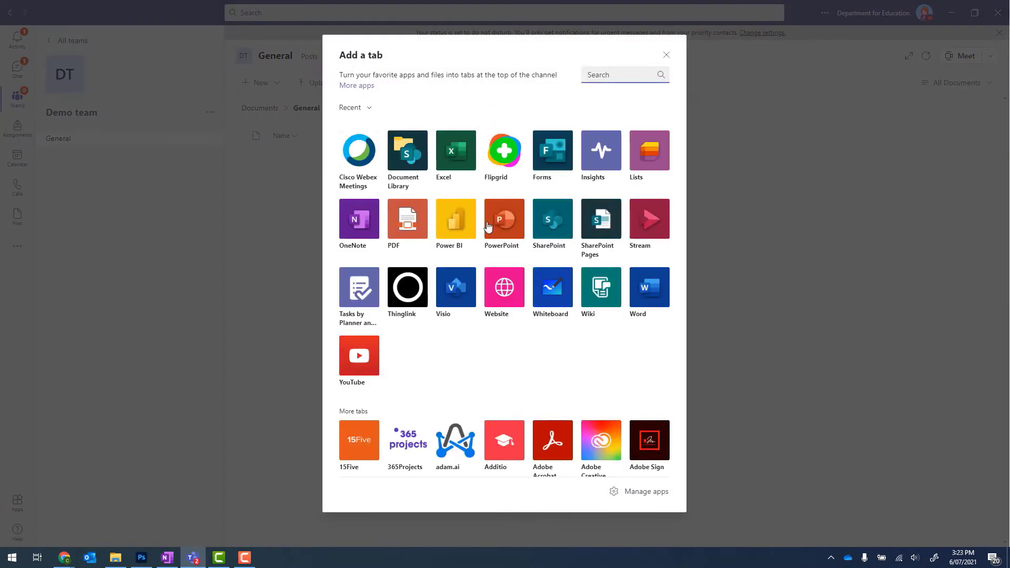
pyautogui.click(506, 312)
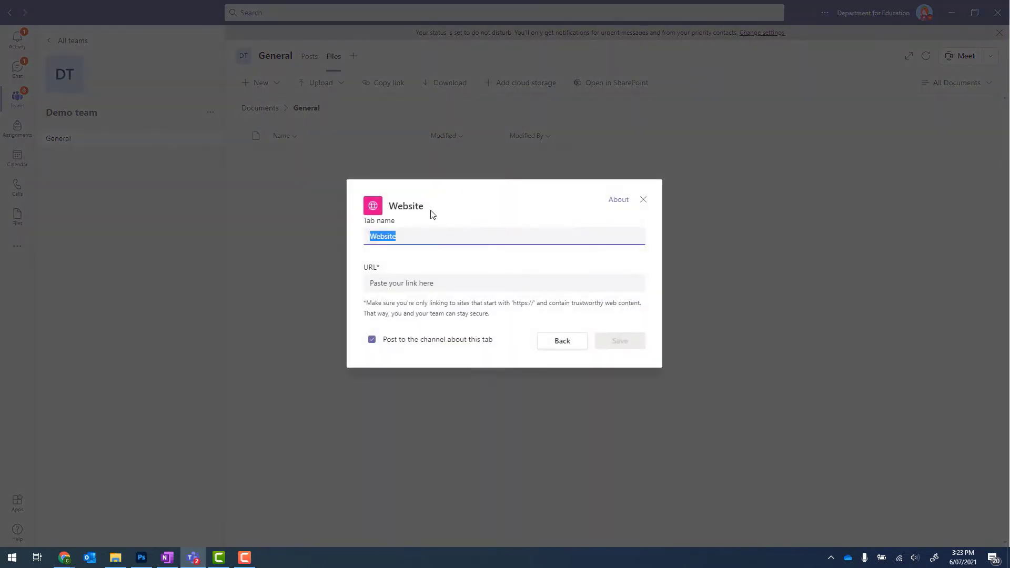
# Create a 'Calendar' website tab with the pasted Partnership Calendar URL, unposted, and sign in.
pyautogui.write('Calendar')
pyautogui.click(445, 284)
pyautogui.hotkey('ctrl', 'v')
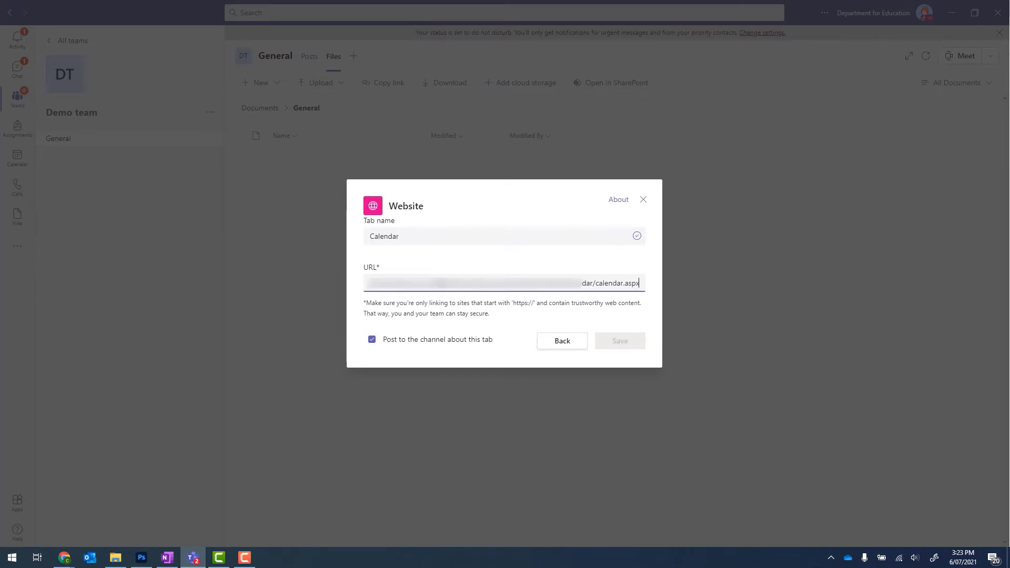
pyautogui.click(372, 340)
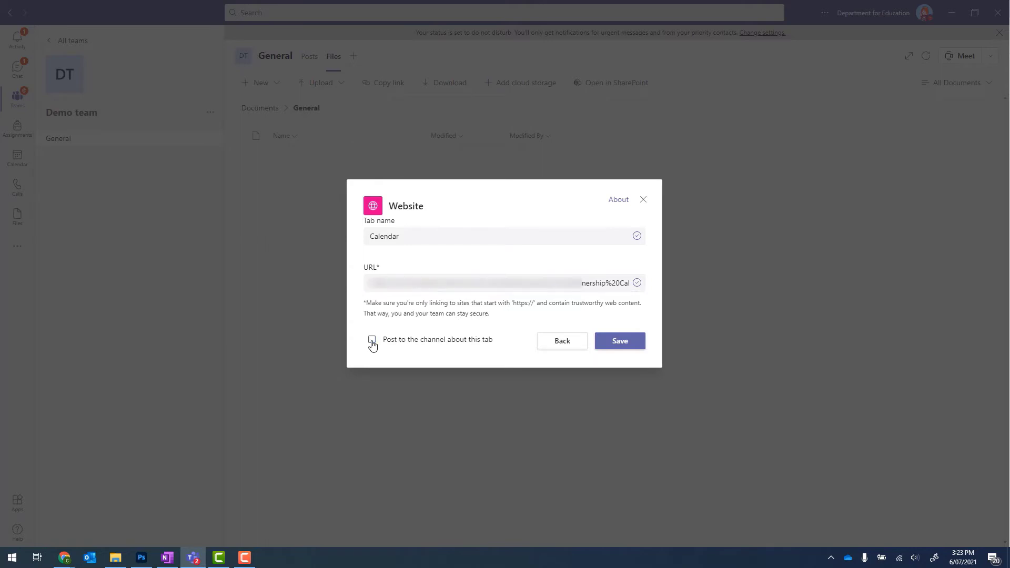
pyautogui.click(619, 342)
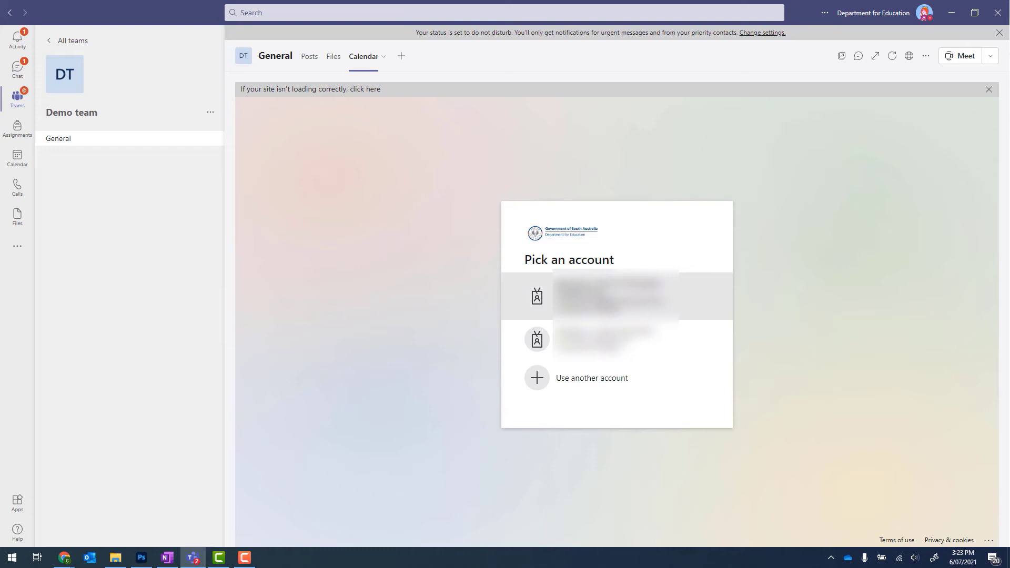
pyautogui.click(604, 301)
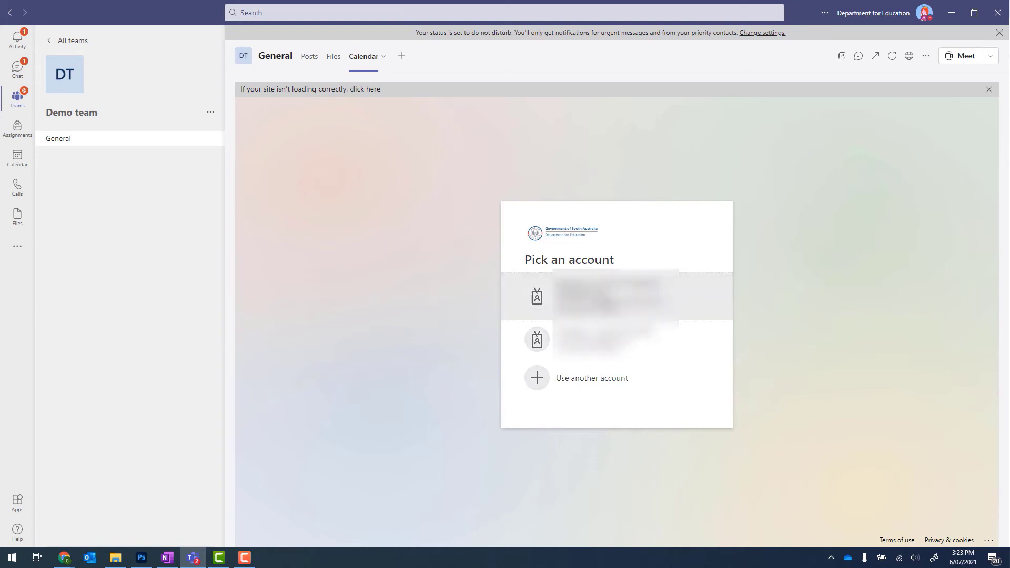